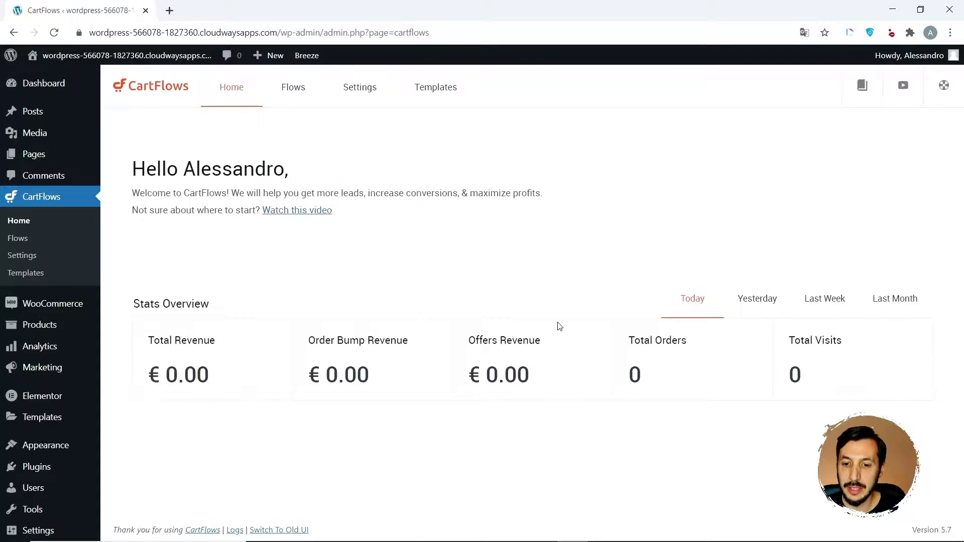
- Compare revenue stats for Yesterday, Last Week, Last Month and Today, then open the Flows list
left_click(769, 306)
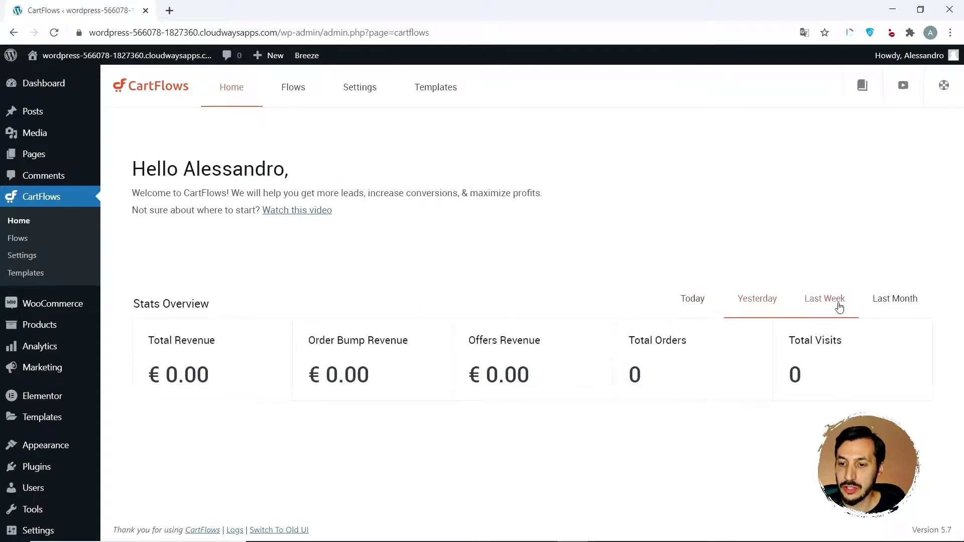
left_click(846, 304)
left_click(884, 301)
left_click(693, 298)
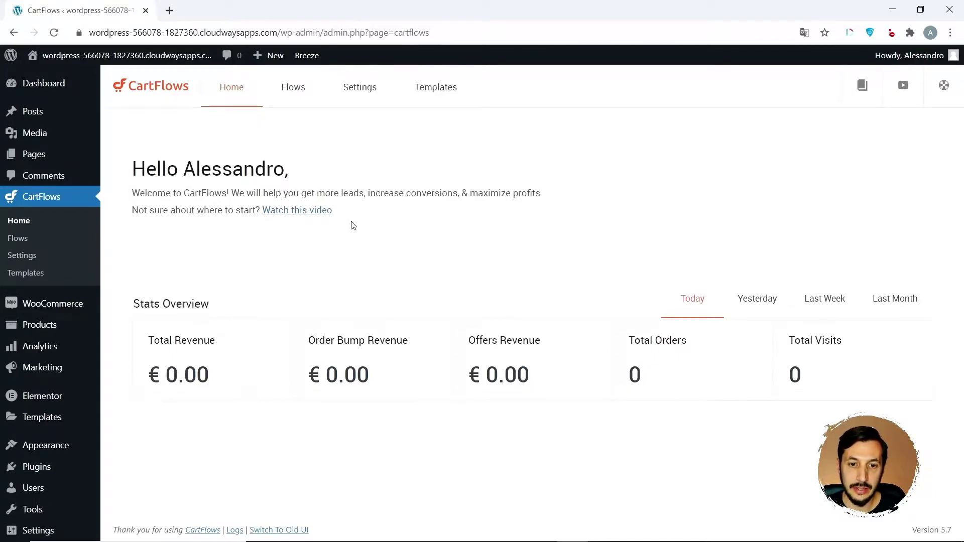
left_click(294, 89)
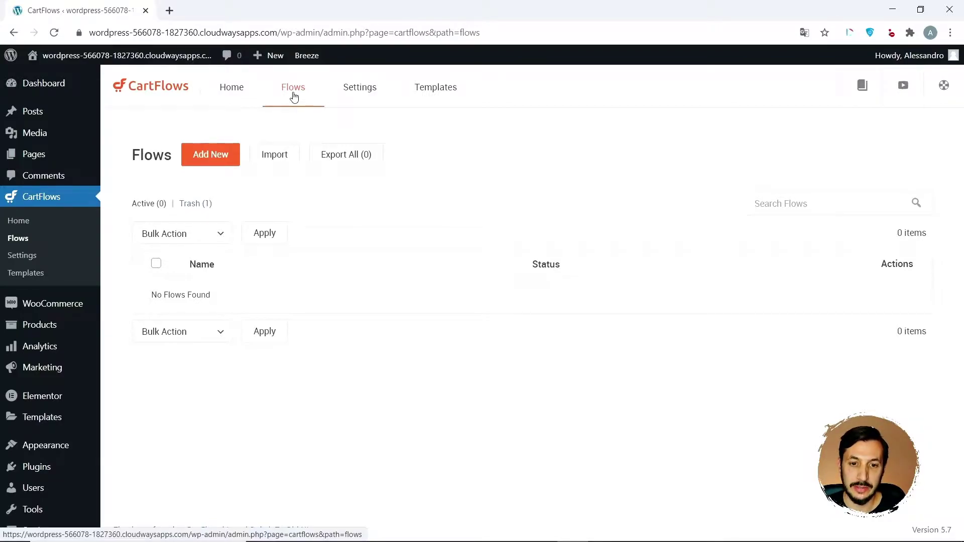
- Start a new flow and browse templates like Evergreen Product, Organic Tea and Music Album
left_click(215, 160)
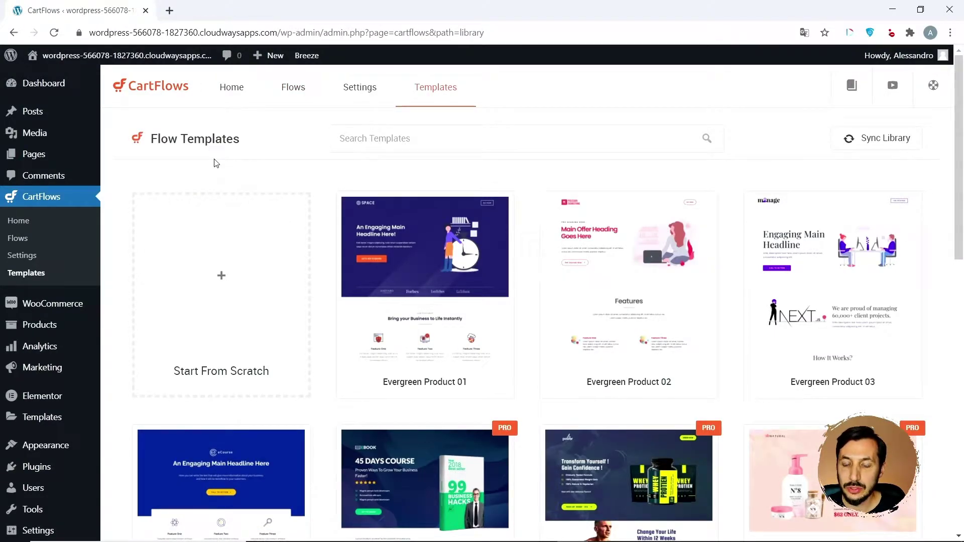
mouse_move(344, 206)
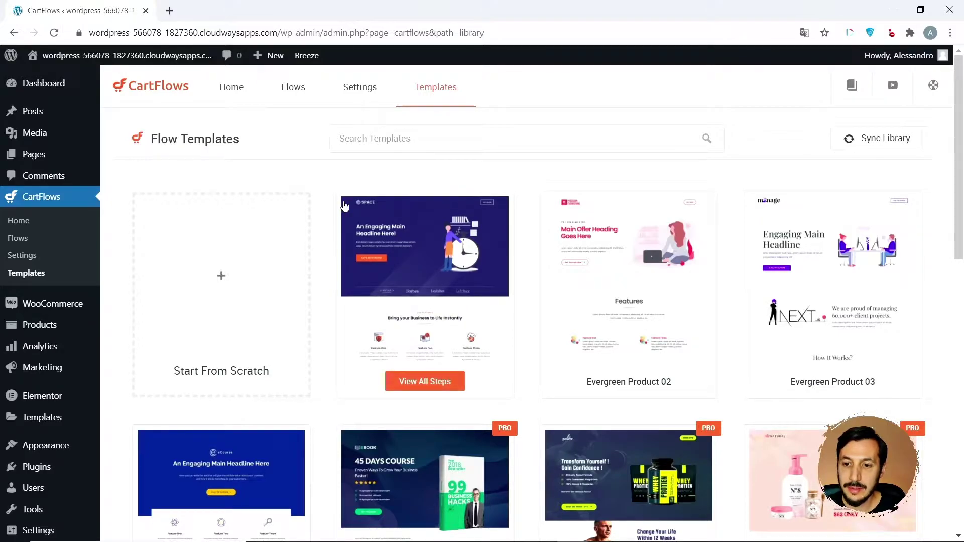
scroll(344, 205, "down", 7)
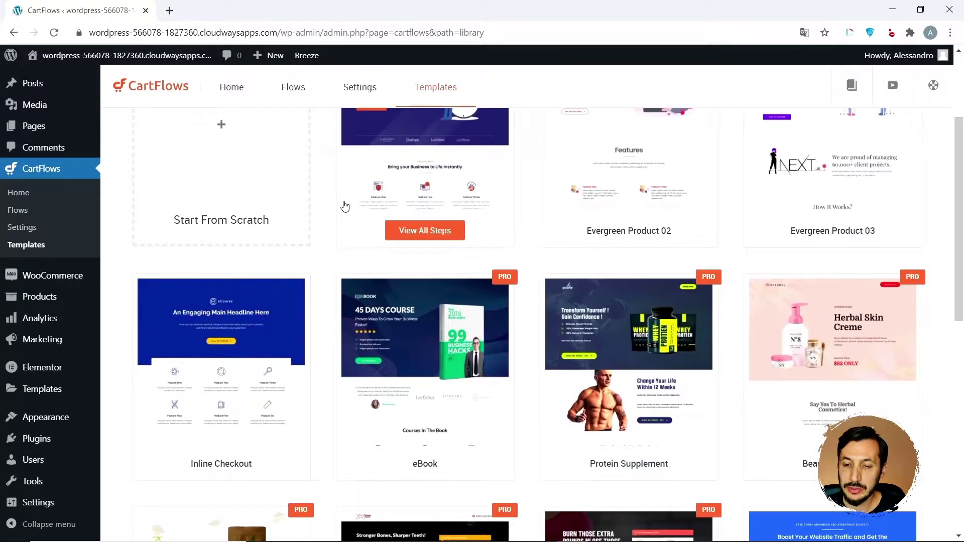
scroll(344, 206, "down", 8)
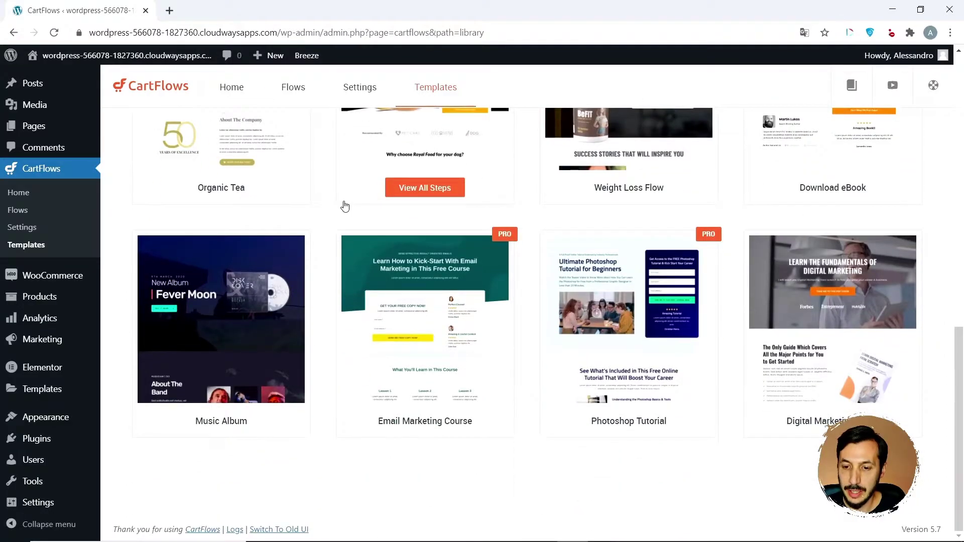
scroll(344, 206, "up", 10)
scroll(344, 206, "up", 5)
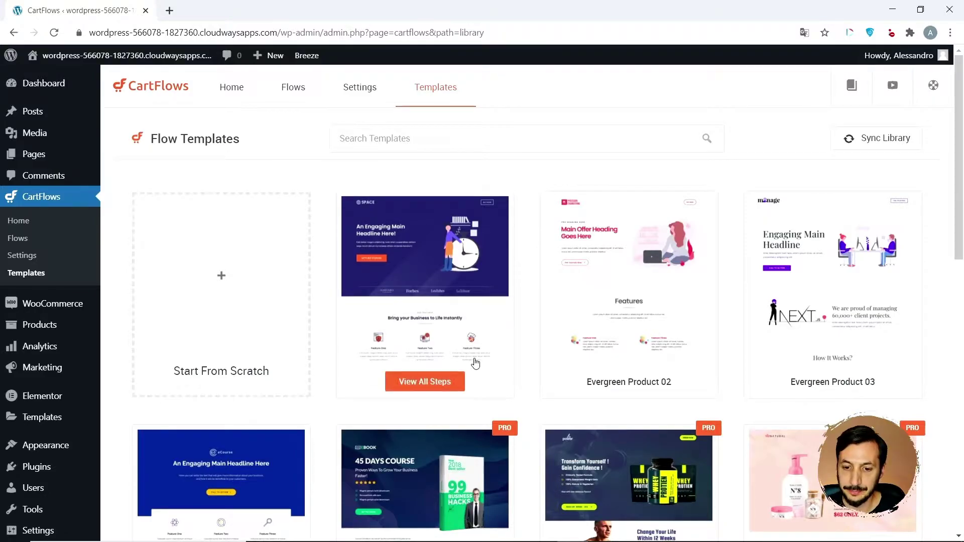
scroll(478, 361, "down", 6)
scroll(476, 362, "down", 5)
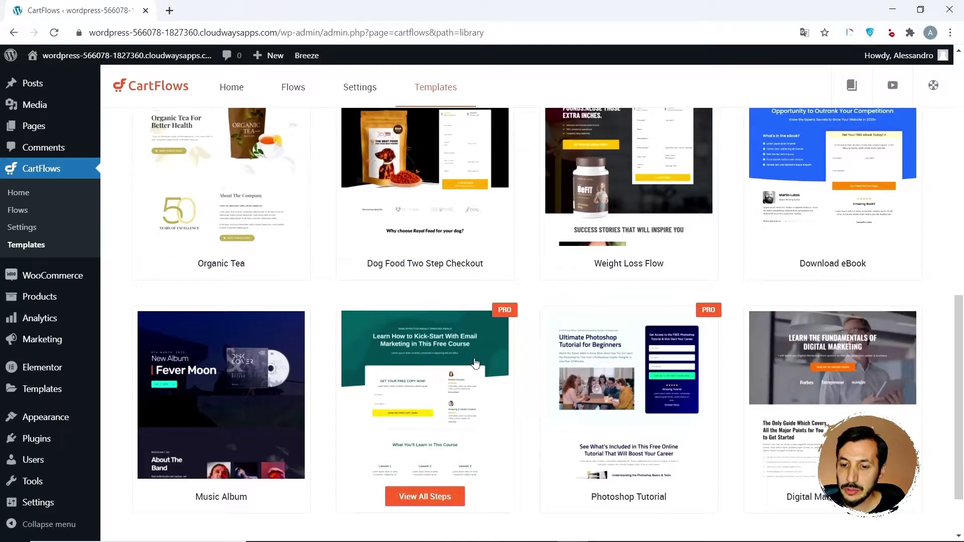
scroll(475, 363, "down", 2)
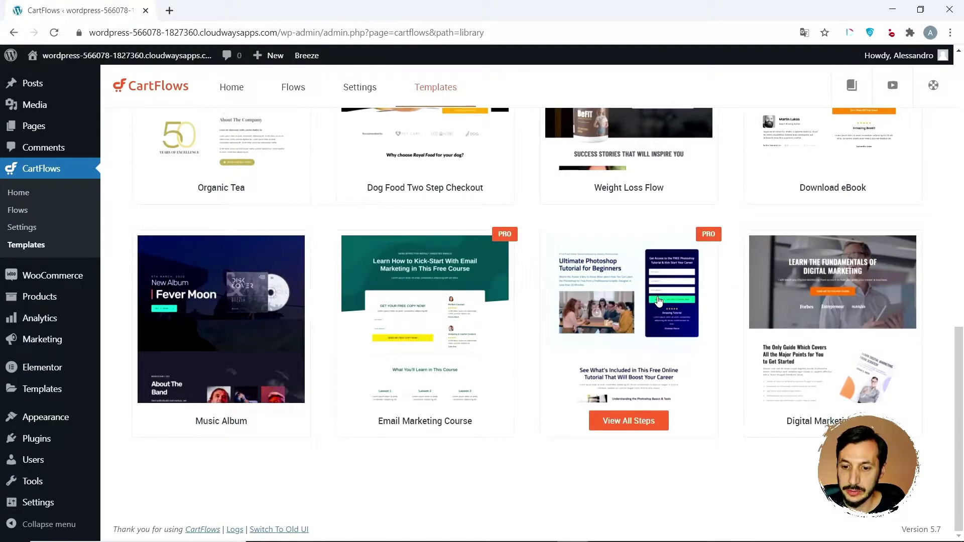
- Open the Photoshop Tutorial template's steps and scroll through the Learn Photoshop Checkout preview
left_click(626, 417)
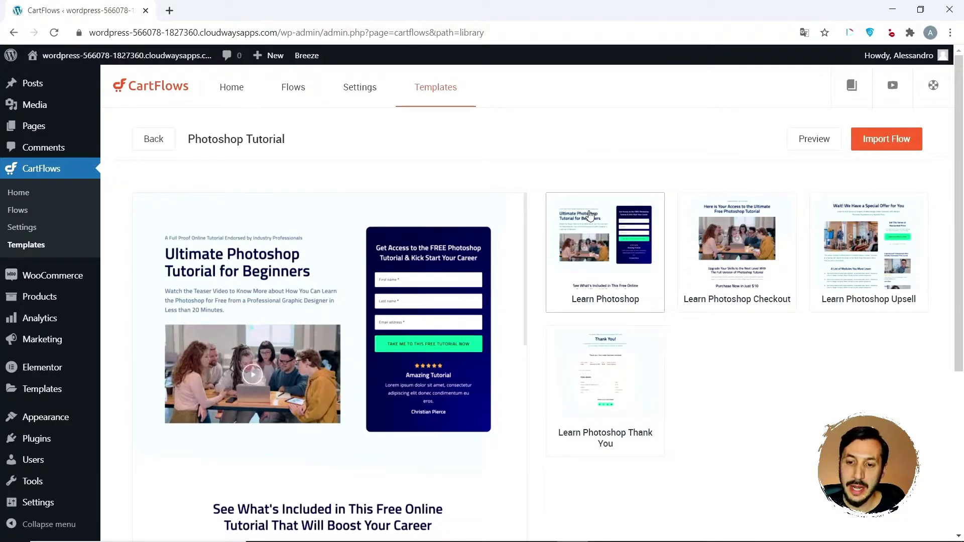
left_click(727, 267)
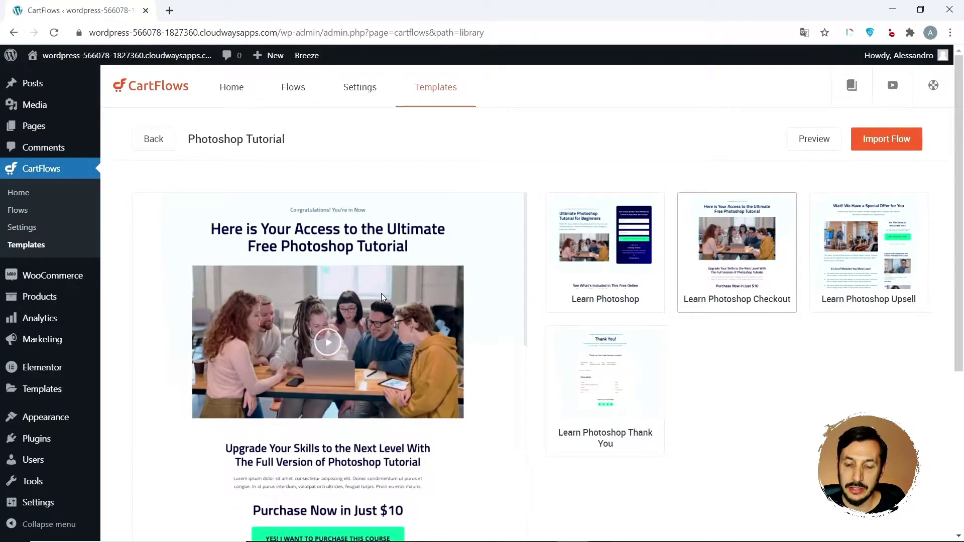
scroll(382, 296, "down", 2)
scroll(382, 297, "down", 5)
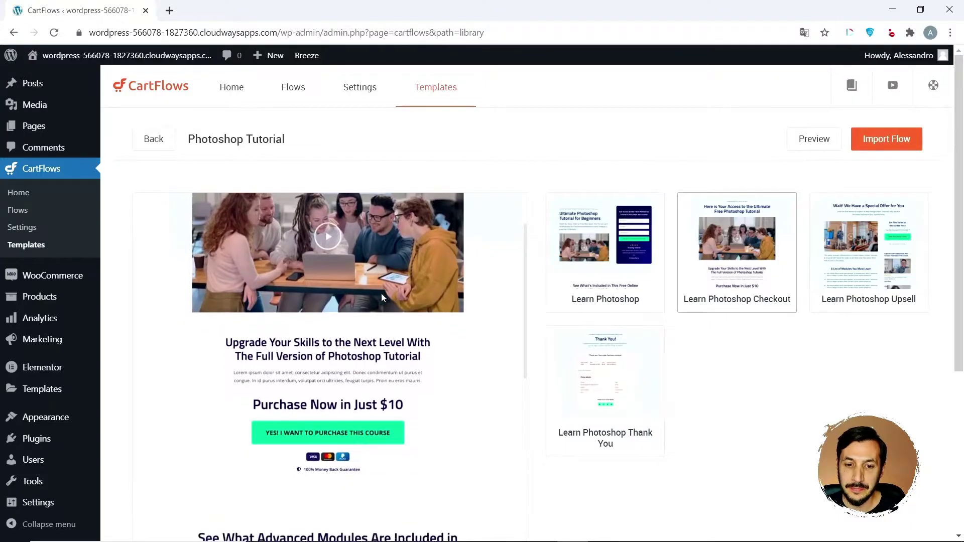
scroll(382, 297, "down", 8)
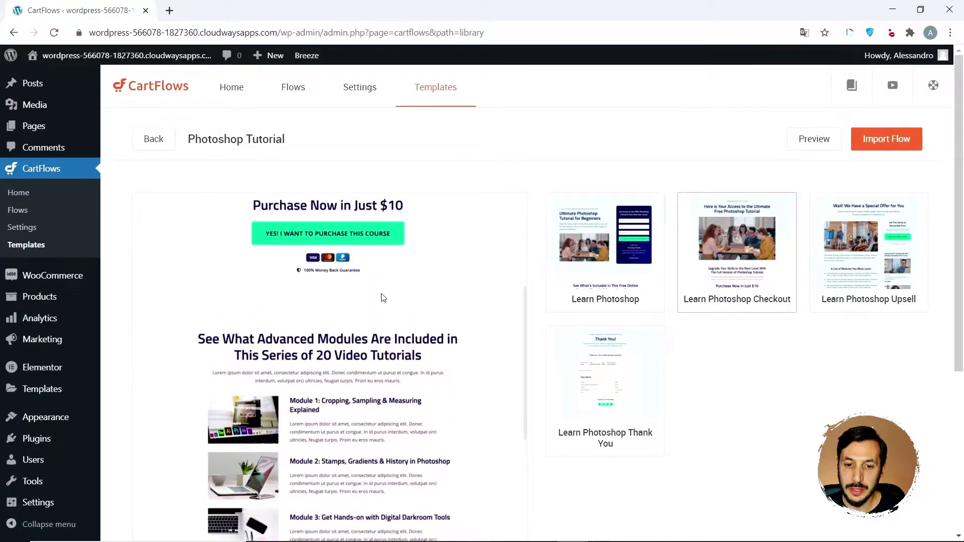
scroll(381, 297, "down", 9)
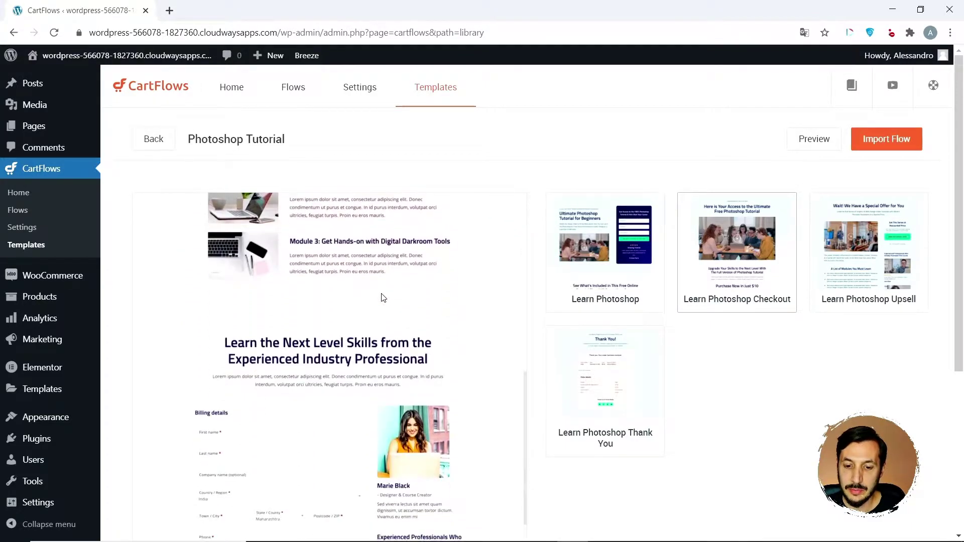
scroll(382, 297, "down", 4)
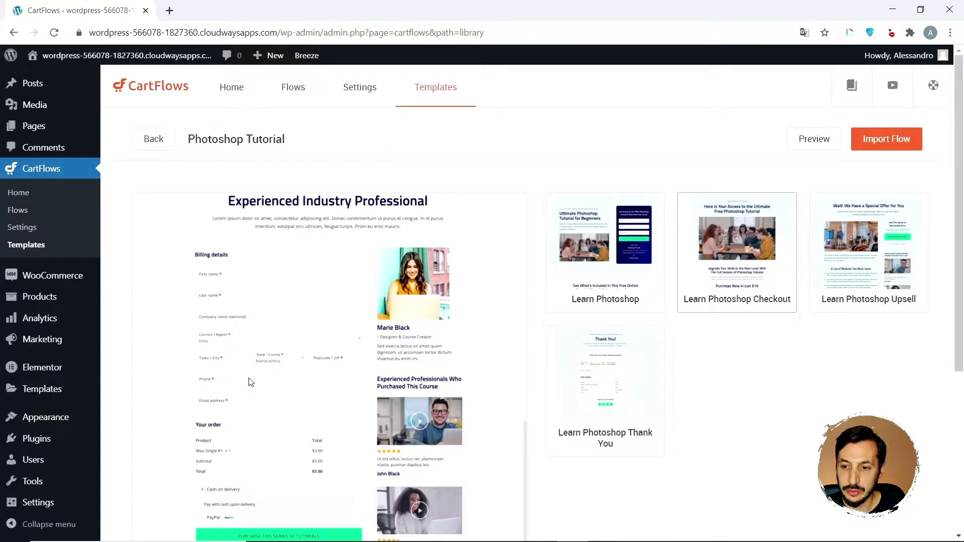
scroll(303, 261, "up", 20)
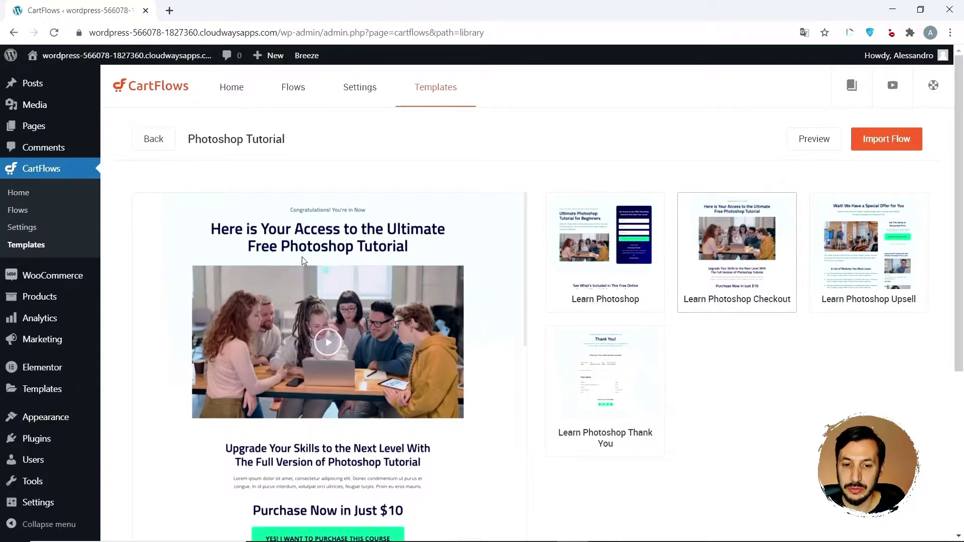
scroll(303, 261, "down", 20)
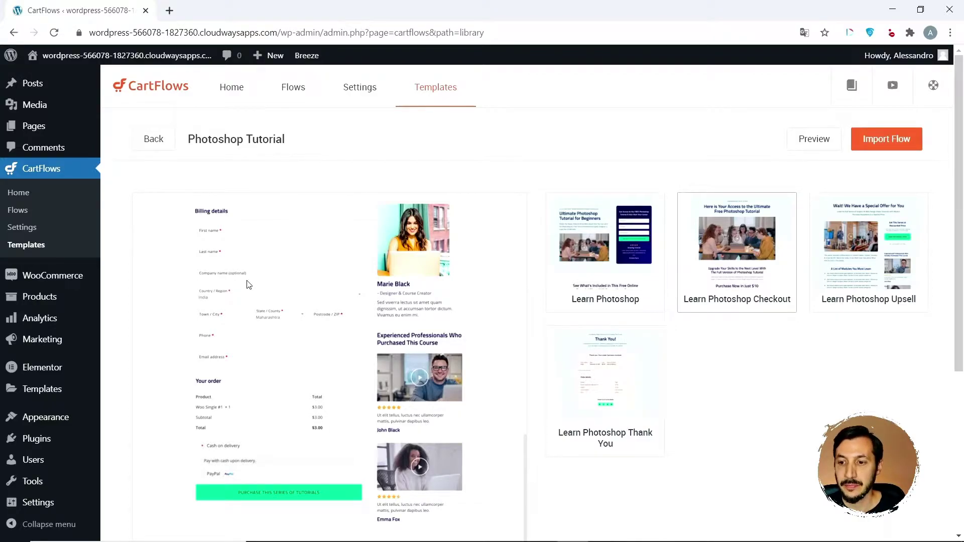
- Preview the Learn Photoshop Upsell page, then the Learn Photoshop Thank You page
left_click(832, 215)
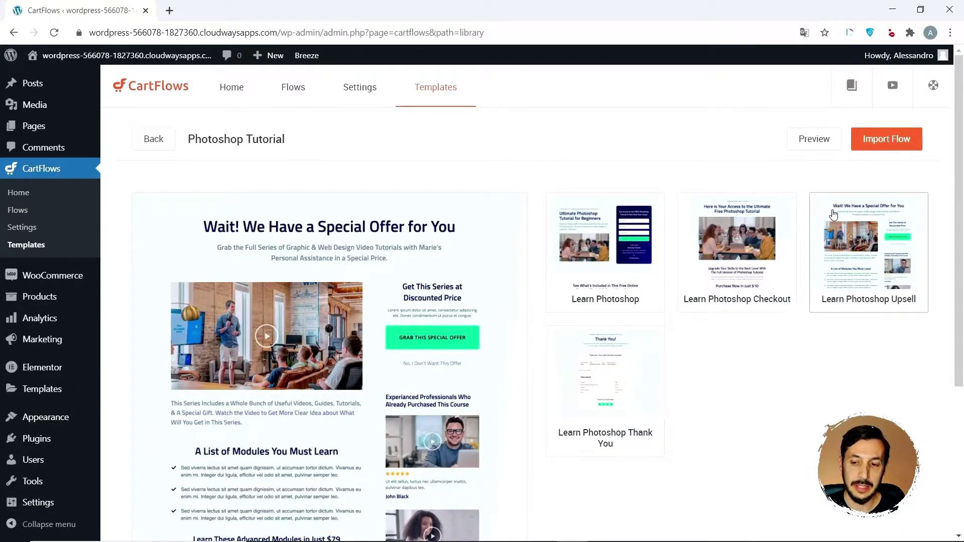
left_click(630, 385)
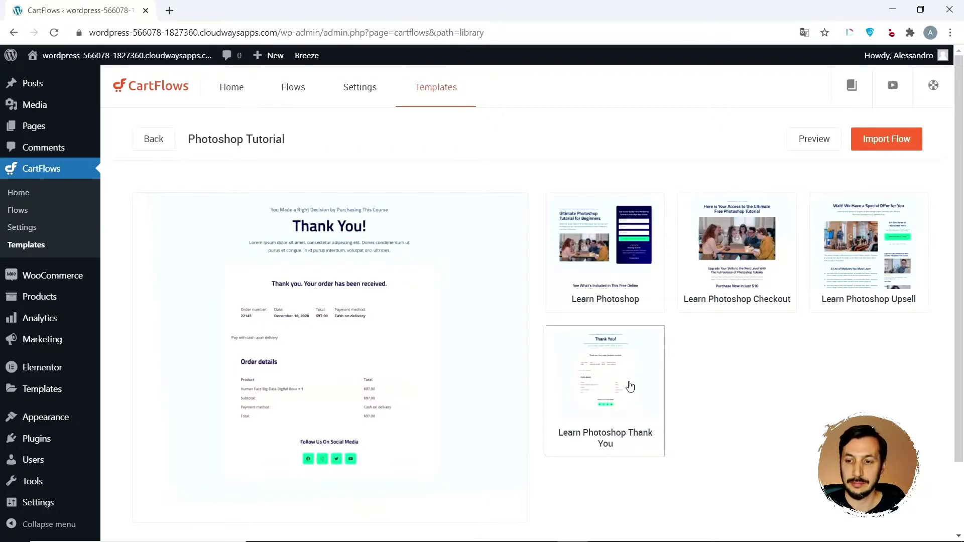
- Import the Photoshop Tutorial template as a new flow named 'Flow di prova'
left_click(906, 146)
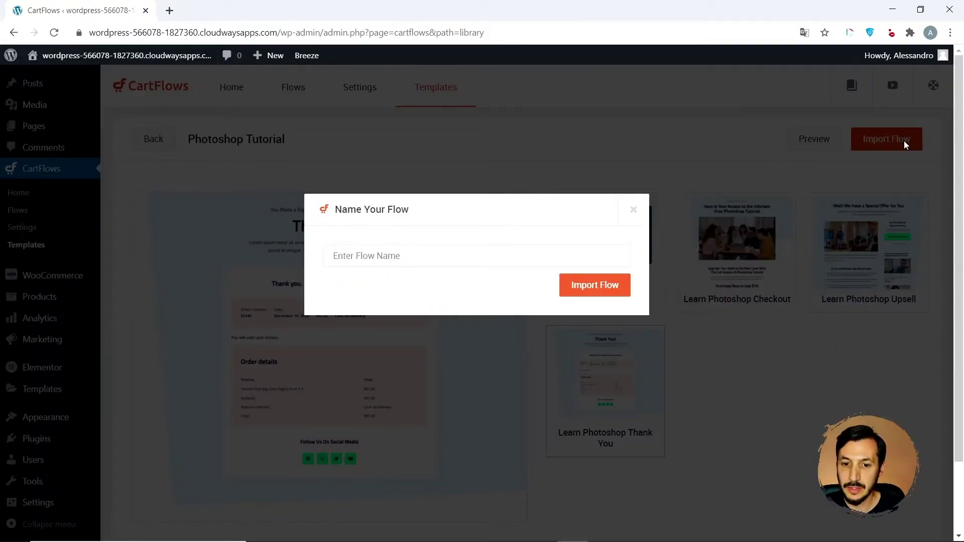
left_click(459, 260)
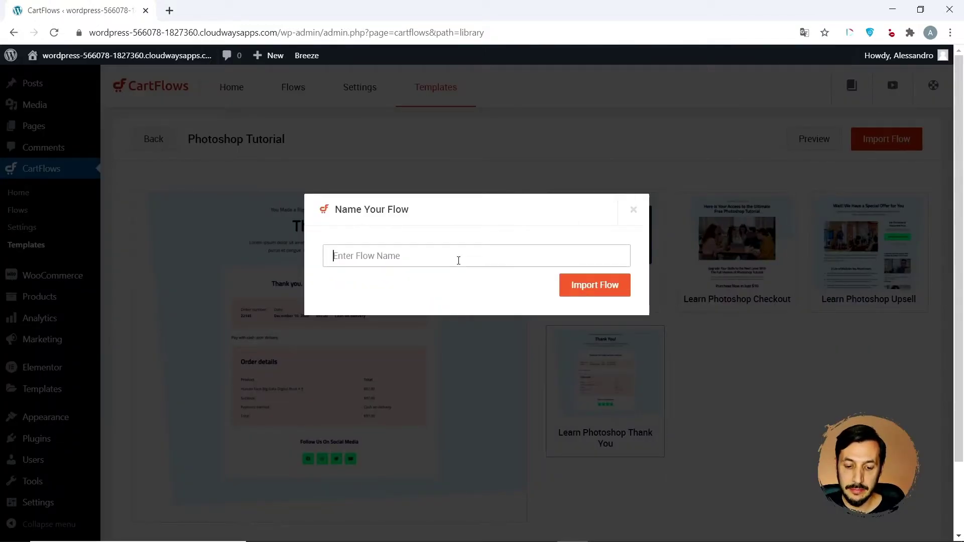
type("Flow ")
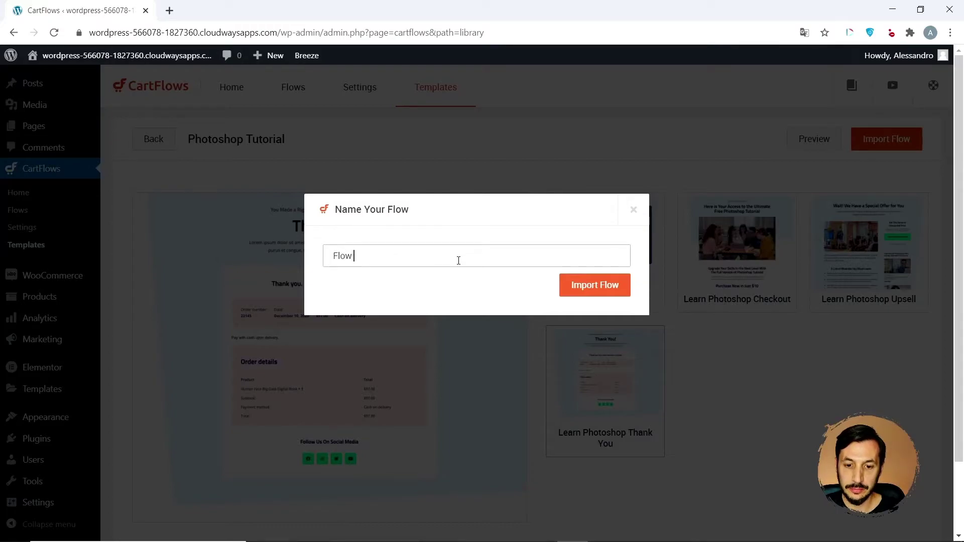
type("di prova")
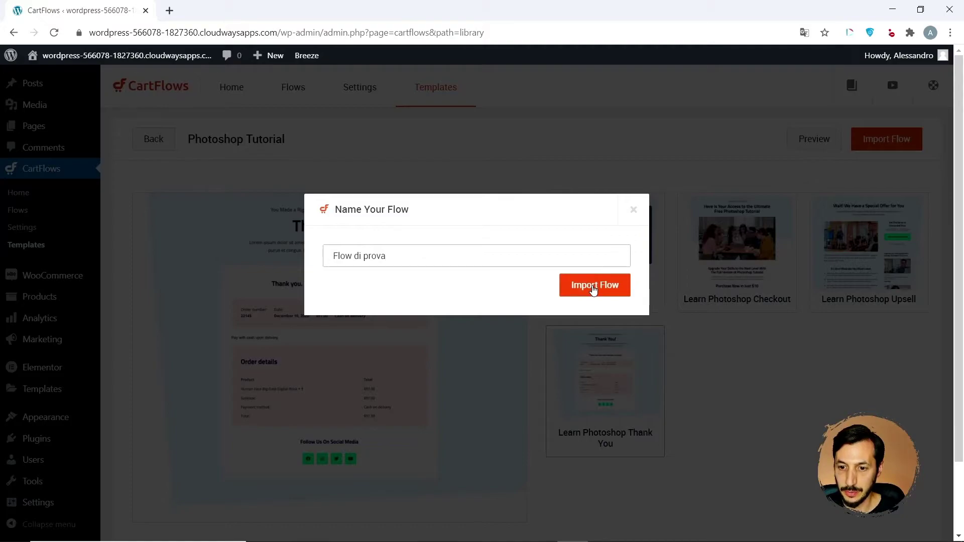
left_click(593, 291)
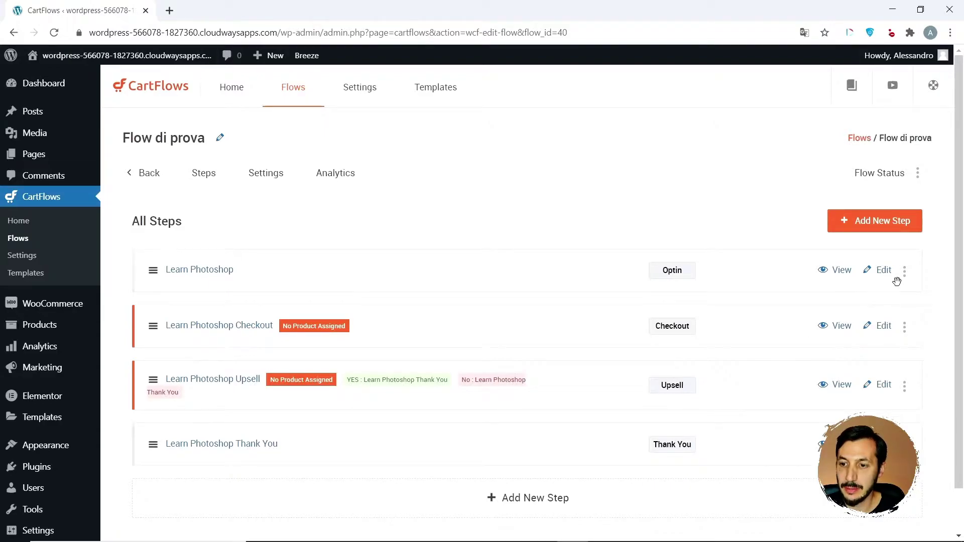
- Add a new step and pick the EBook Downsell template from the Downsell (Woo) templates
left_click(881, 231)
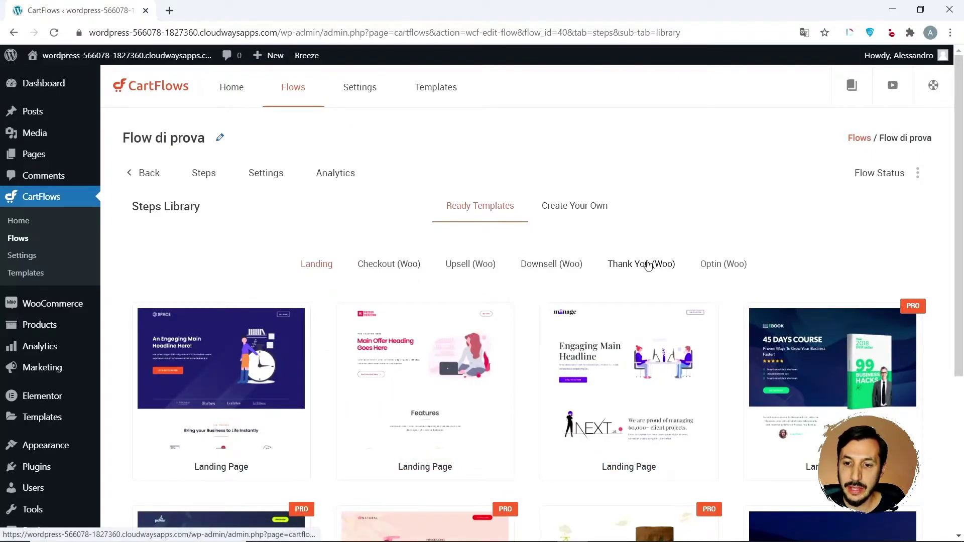
left_click(566, 263)
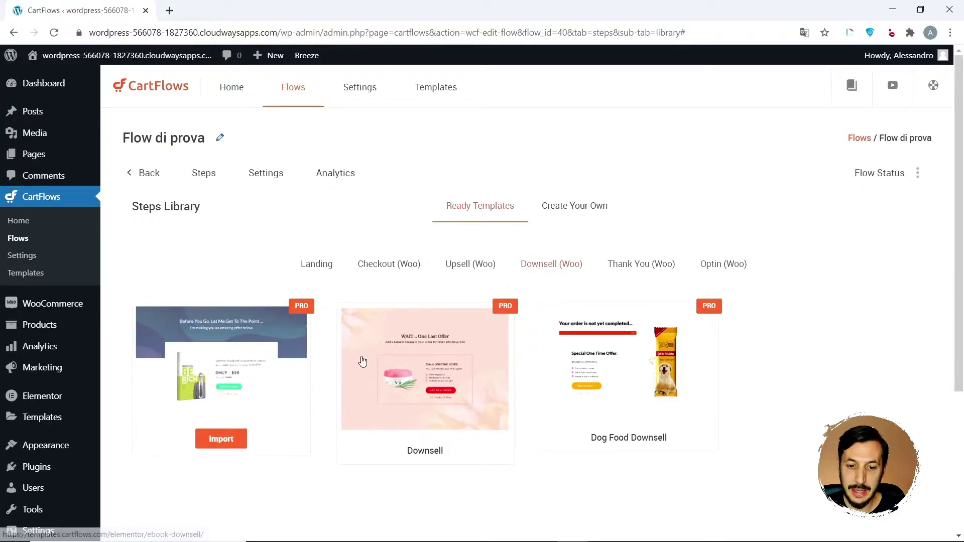
mouse_move(666, 356)
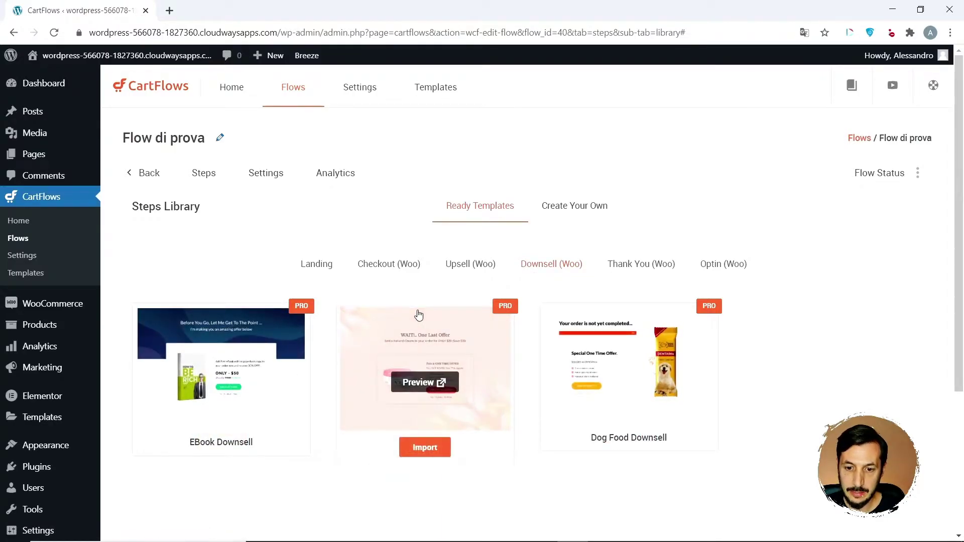
mouse_move(239, 394)
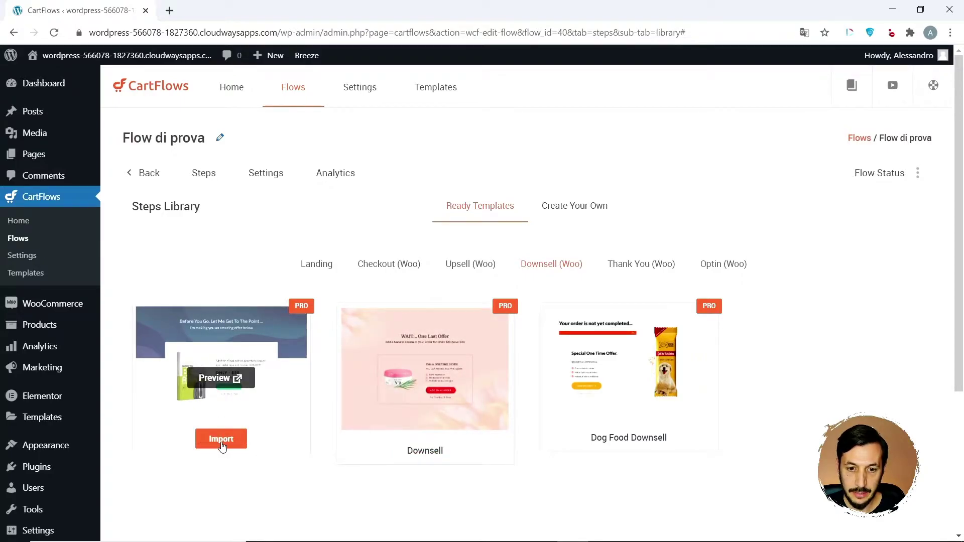
left_click(222, 445)
- Name the imported step 'Downsell' and add it to the flow
left_click(420, 256)
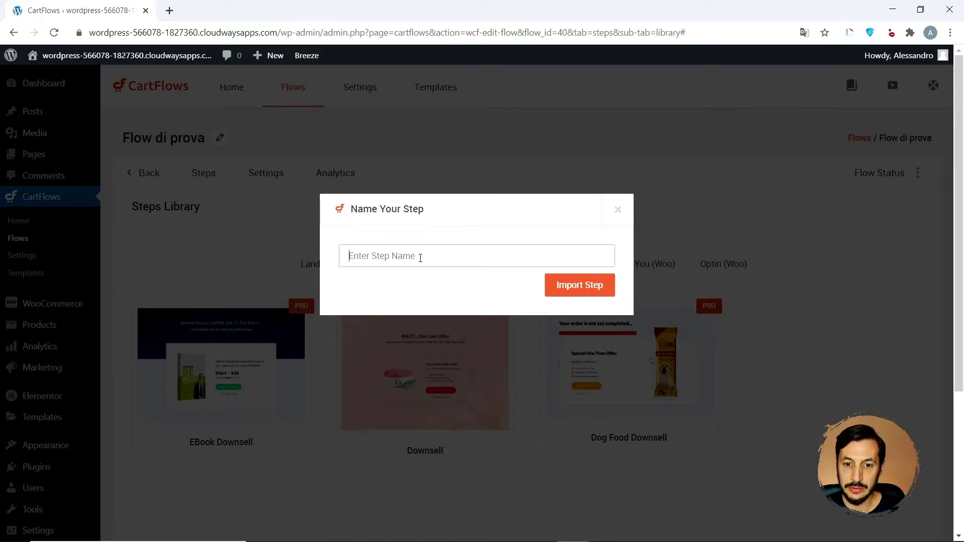
type("Downsell")
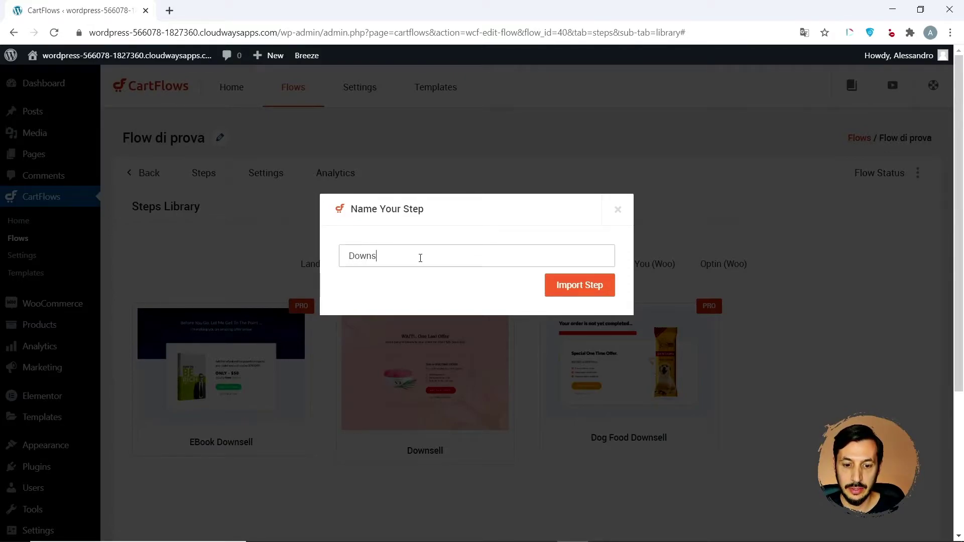
left_click(573, 289)
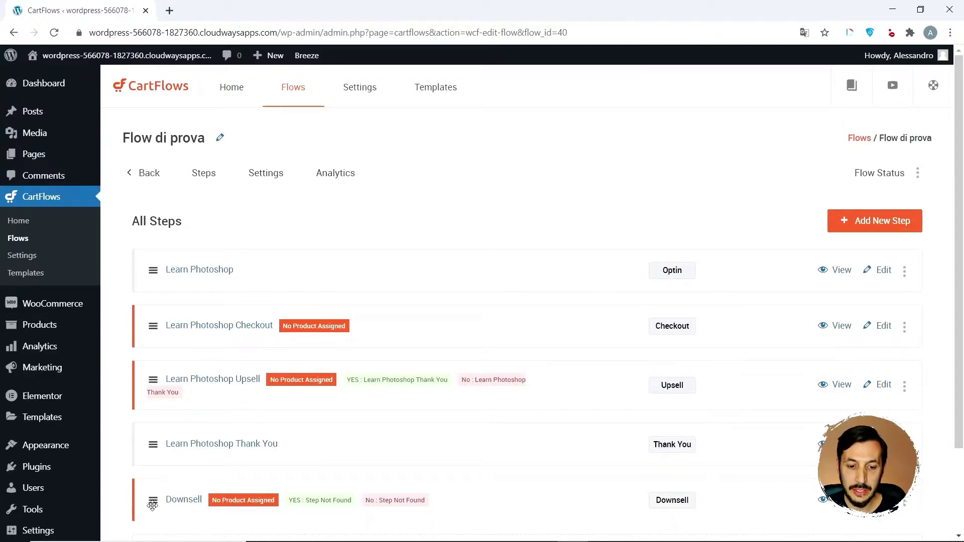
- Drag the Downsell step above the Learn Photoshop Thank You step
left_click_drag(152, 499, 156, 432)
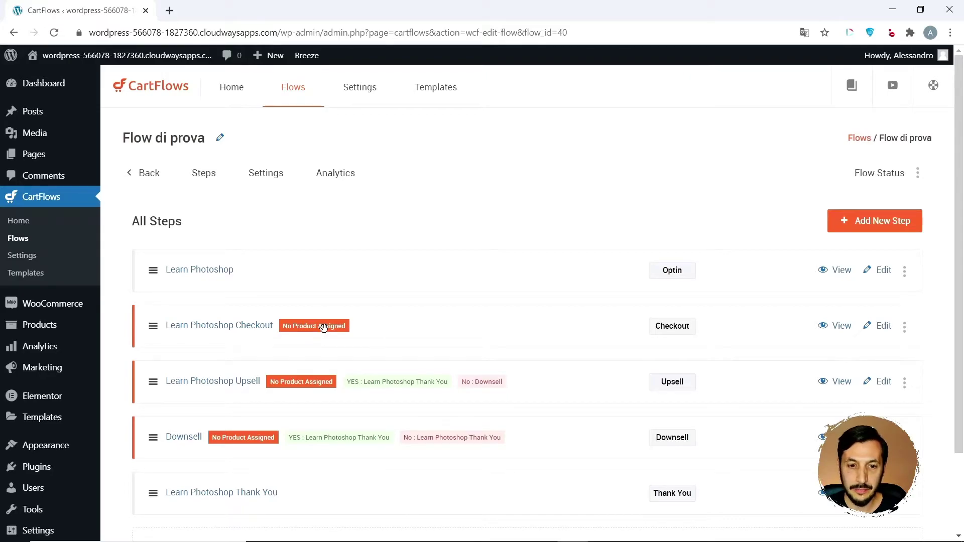
mouse_move(67, 310)
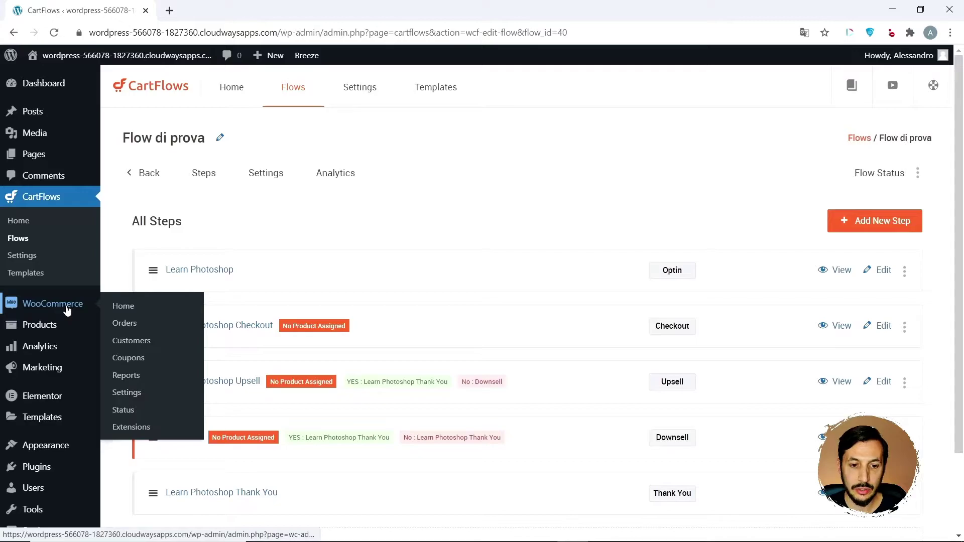
mouse_move(45, 323)
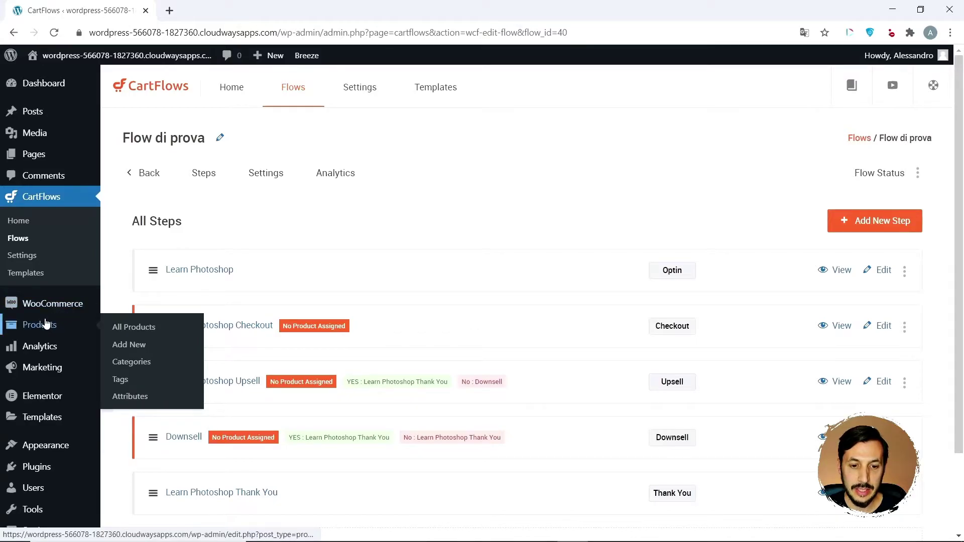
- Publish virtual product 'Prodotto di prova' with regular price 89, then view All Products
left_click(135, 345)
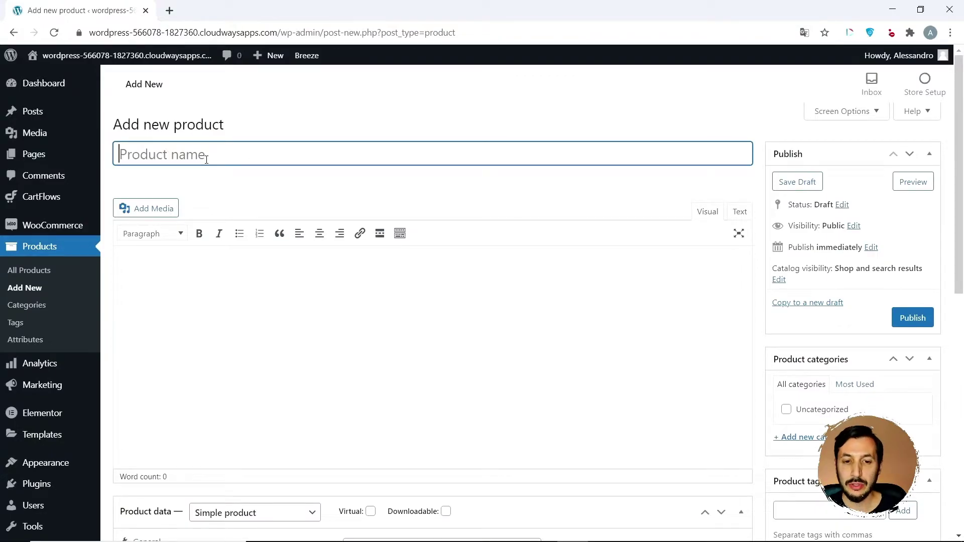
type("Prodotto di prova")
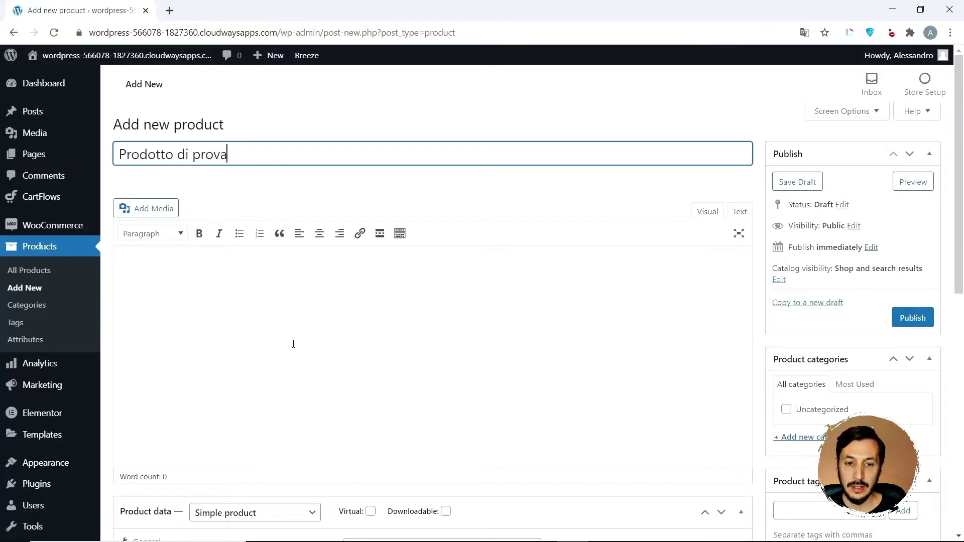
scroll(293, 343, "down", 4)
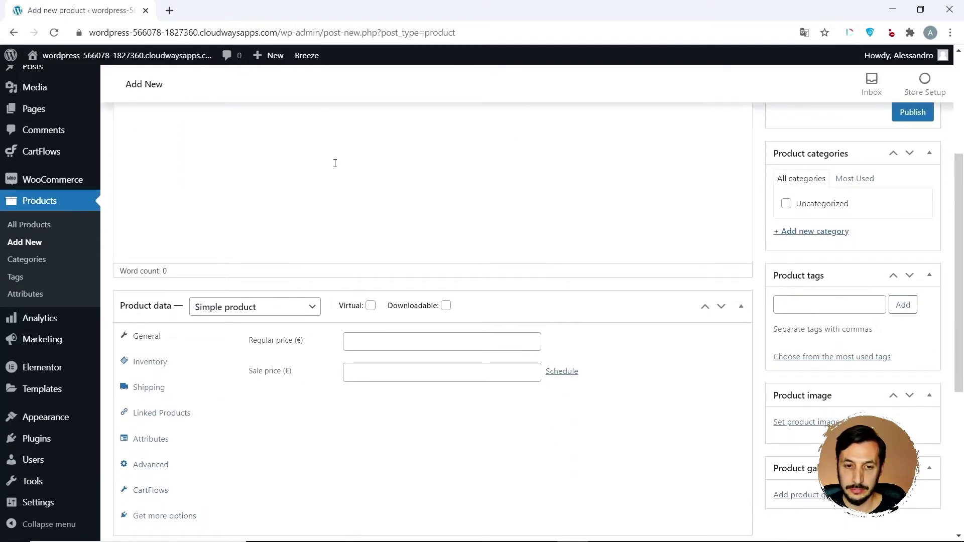
left_click(370, 307)
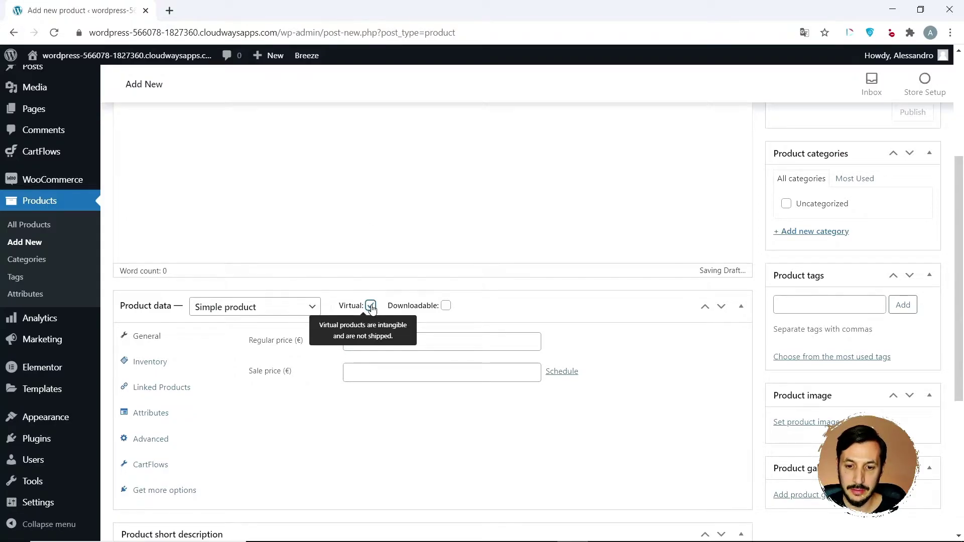
left_click(394, 342)
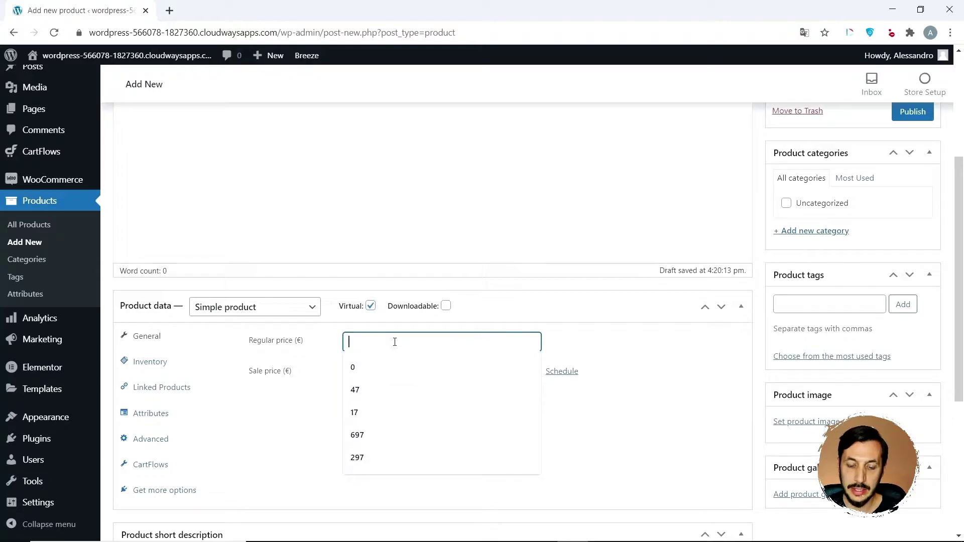
type("89")
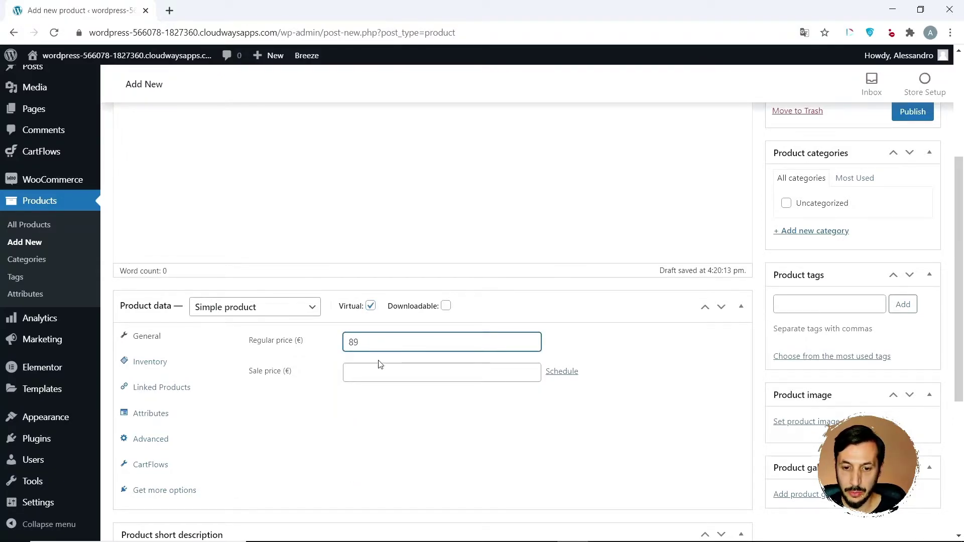
scroll(907, 241, "up", 2)
left_click(906, 240)
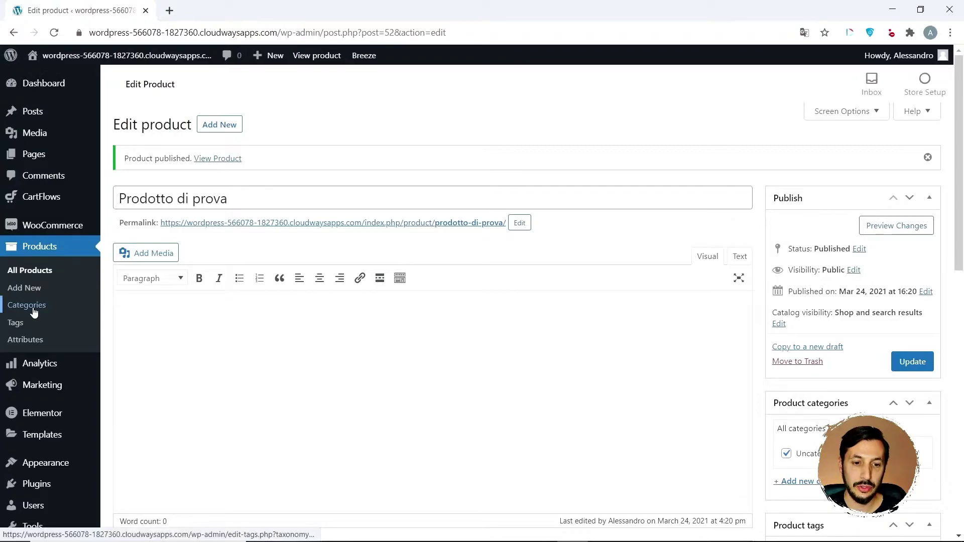
left_click(32, 272)
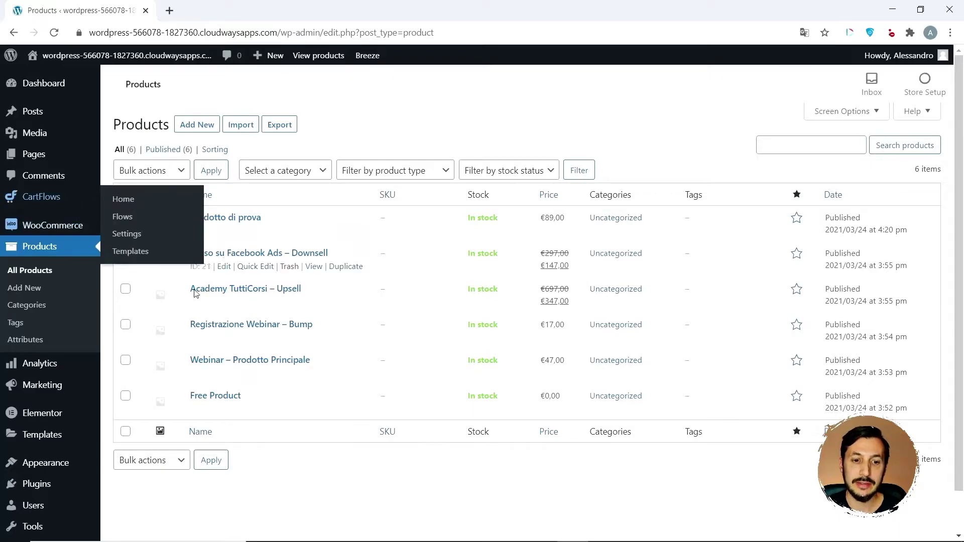
- Navigate from CartFlows Home to Flow di prova and open its Learn Photoshop step
mouse_move(60, 197)
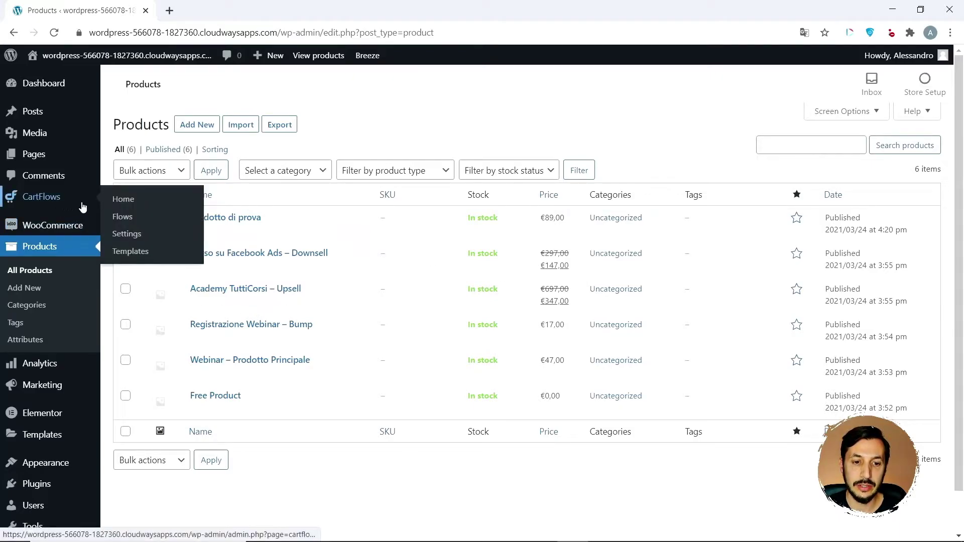
left_click(130, 200)
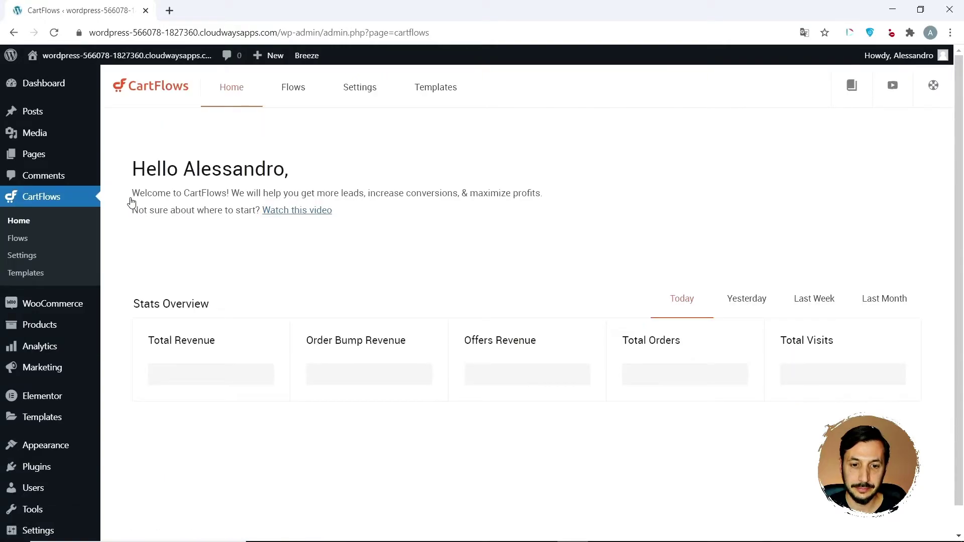
left_click(294, 96)
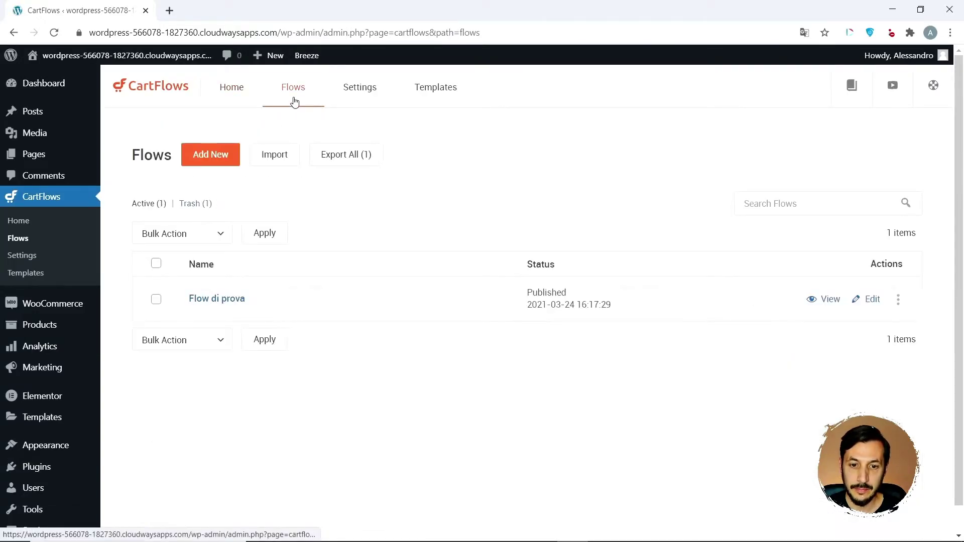
left_click(222, 301)
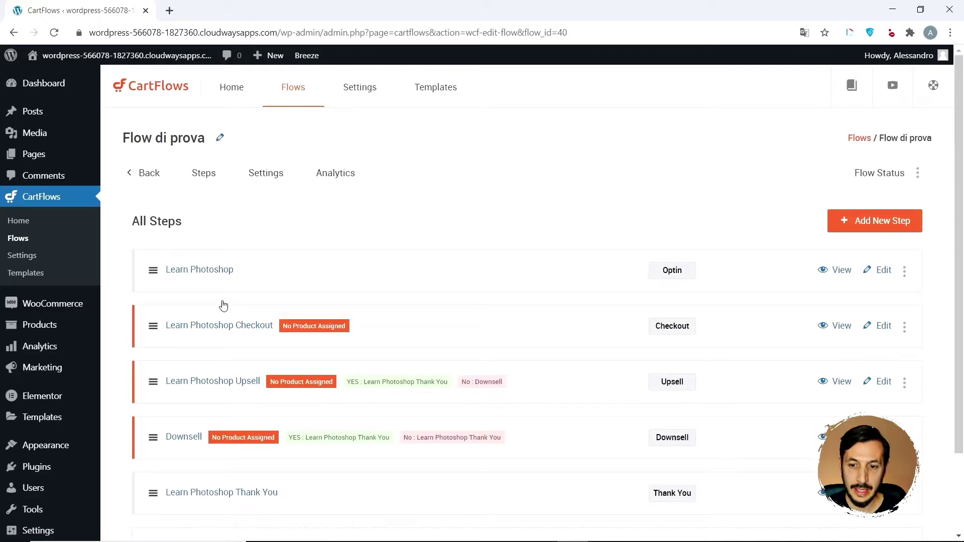
left_click(219, 271)
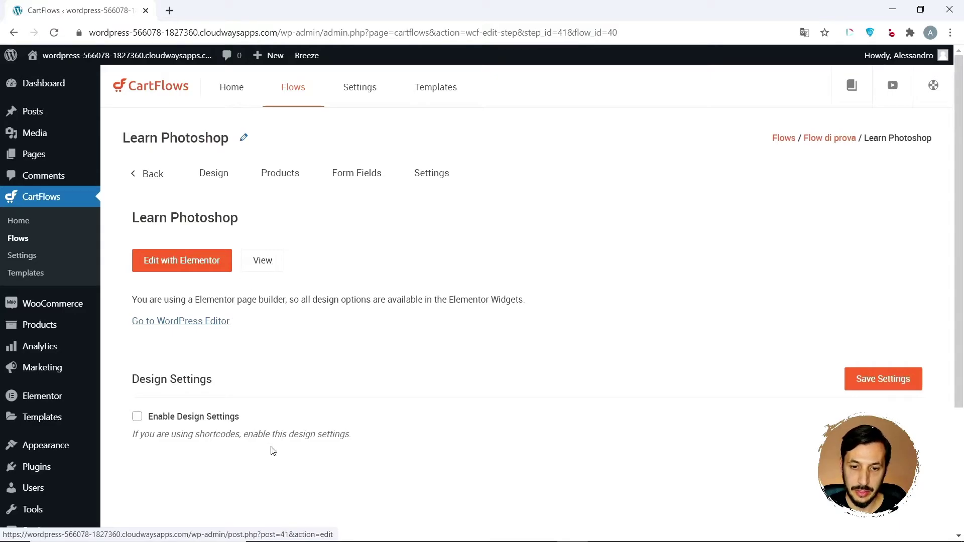
- Assign Free Product (#16) to the optin step and save the settings
left_click(282, 176)
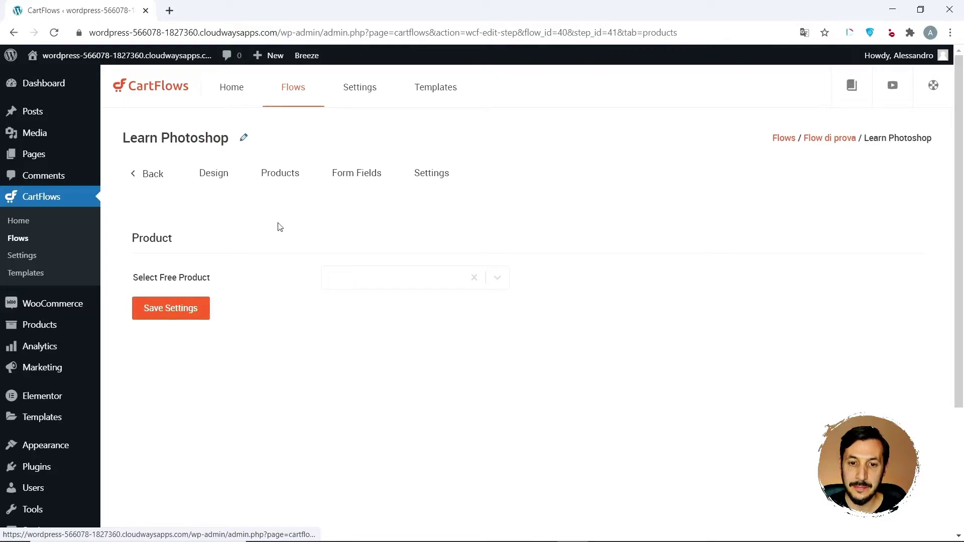
left_click(367, 282)
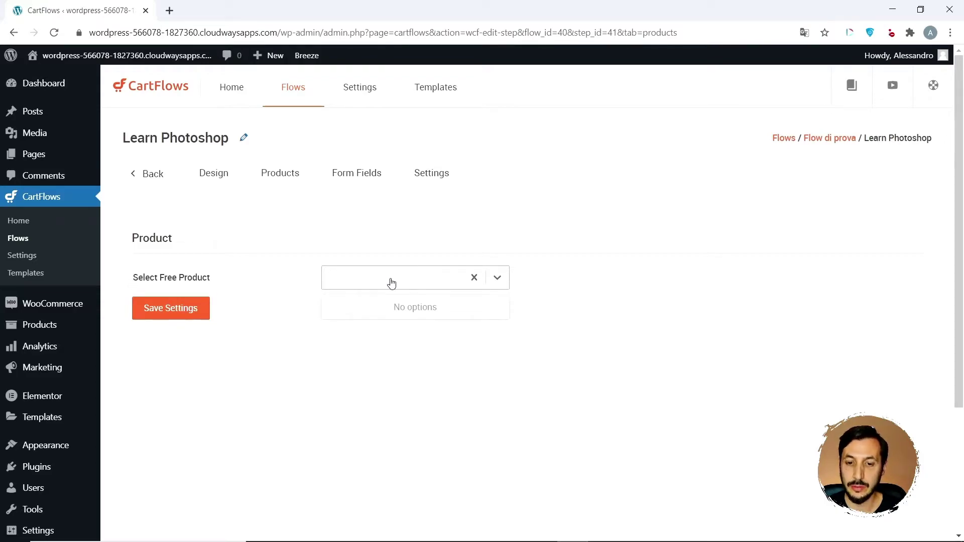
type("free")
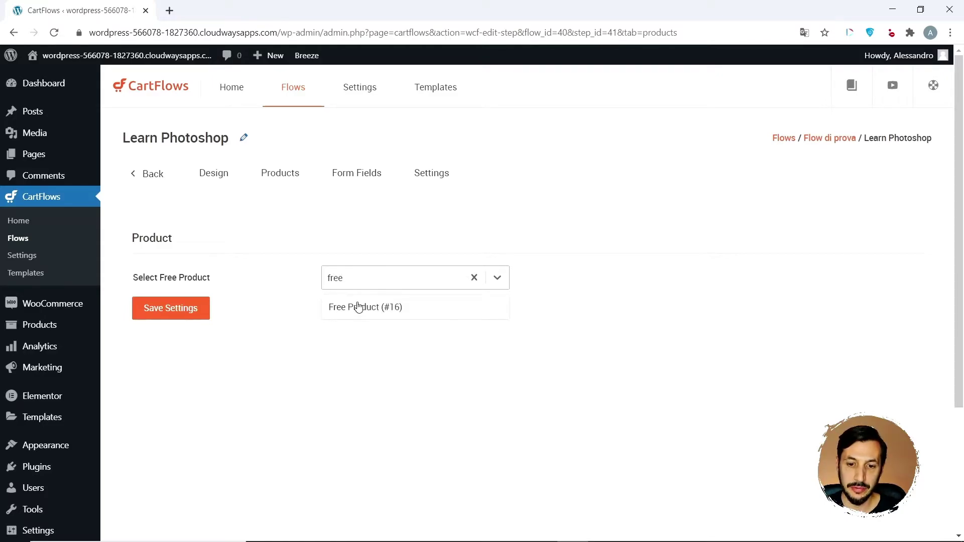
left_click(358, 306)
left_click(167, 312)
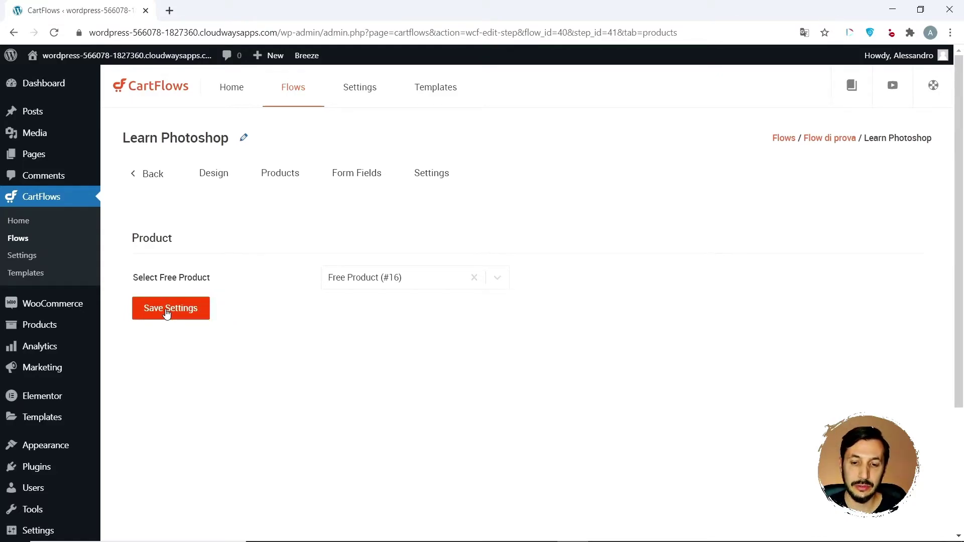
- Hide the Last name form field, check the Settings tab, and return to the steps list
left_click(365, 173)
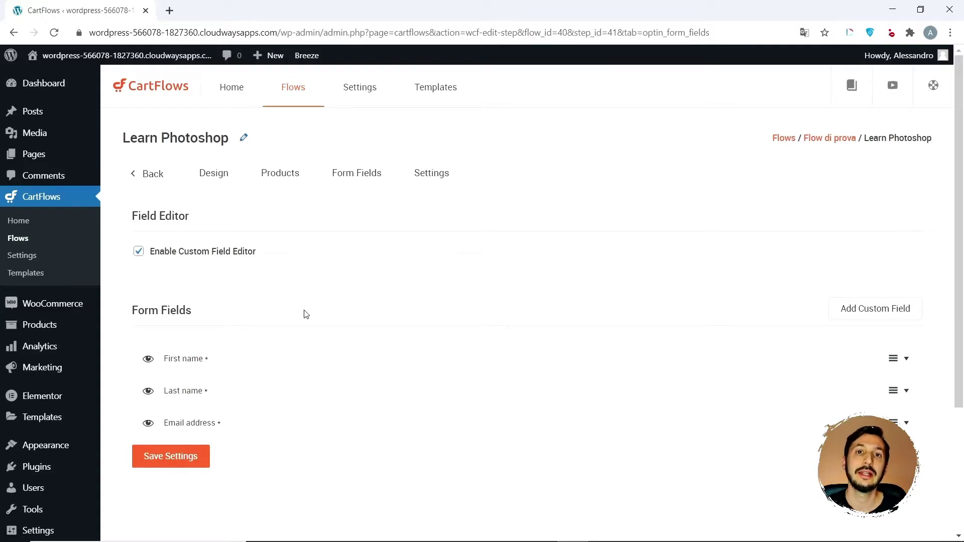
left_click(147, 392)
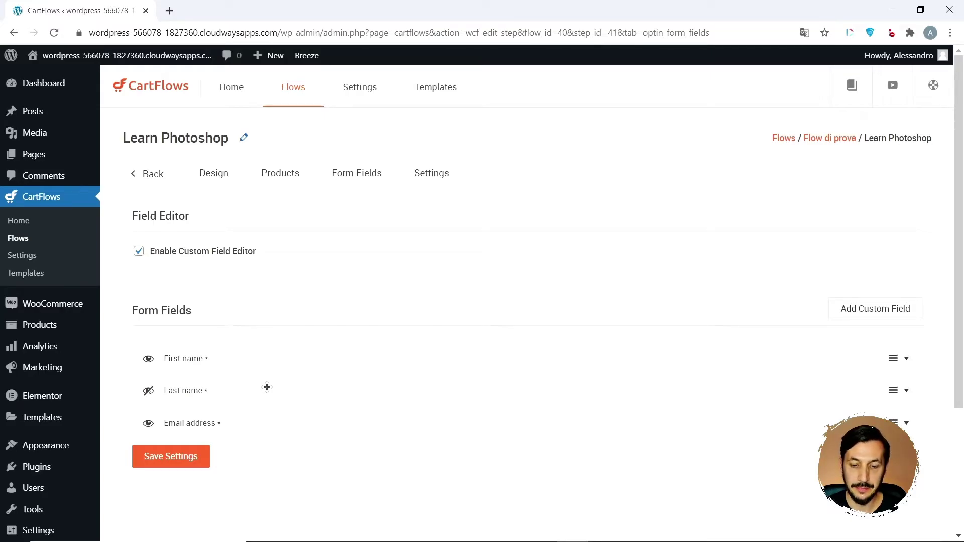
left_click(430, 174)
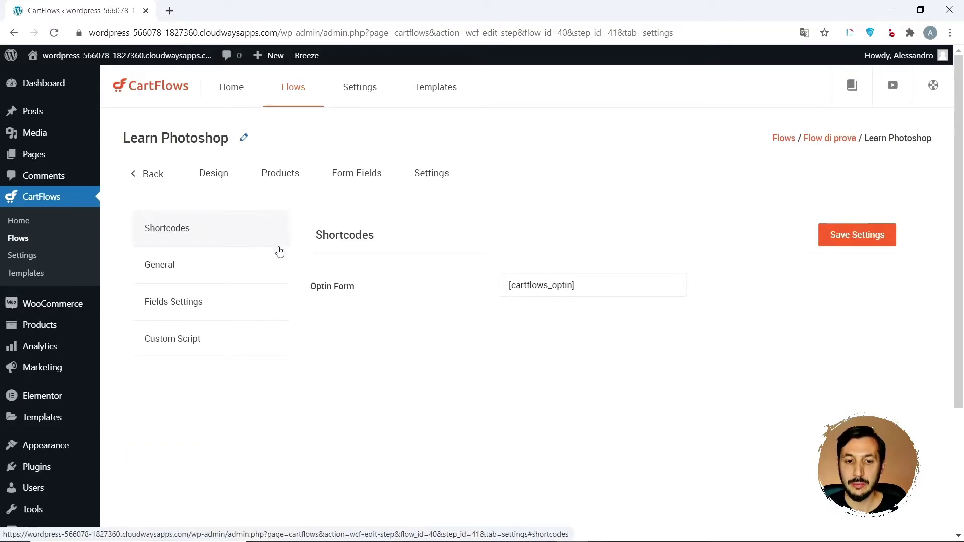
left_click(170, 176)
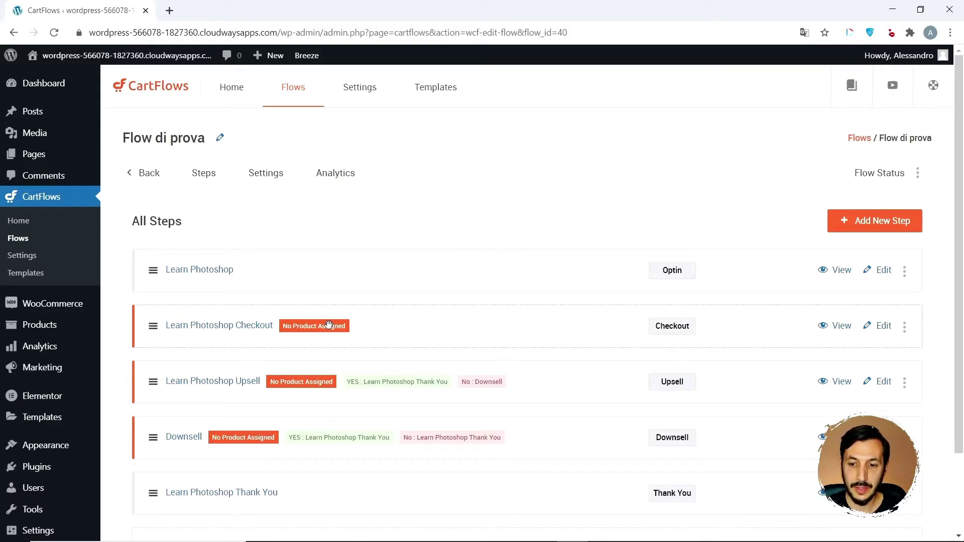
- Add Webinar - Prodotto Principale (#18) at €47 as the Learn Photoshop Checkout step's product
left_click(200, 327)
left_click(302, 177)
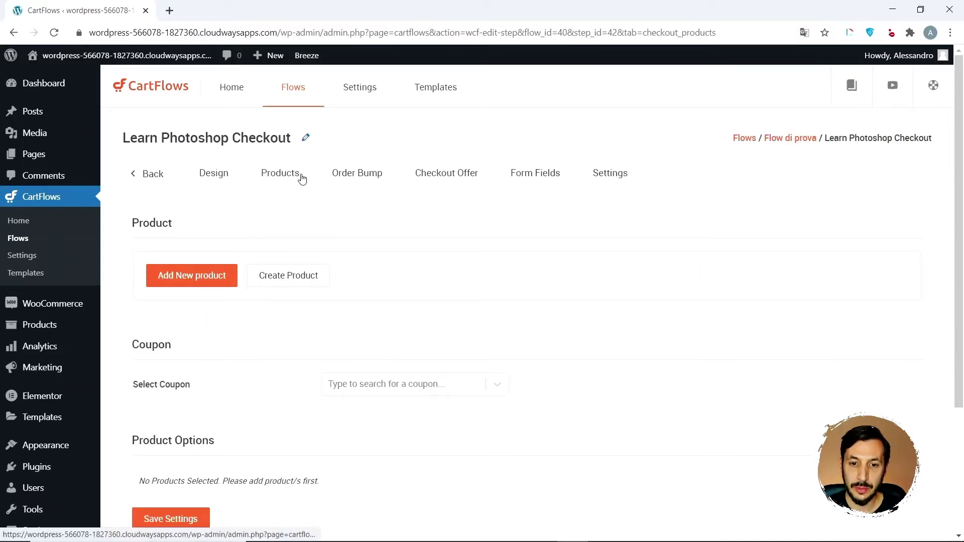
left_click(211, 285)
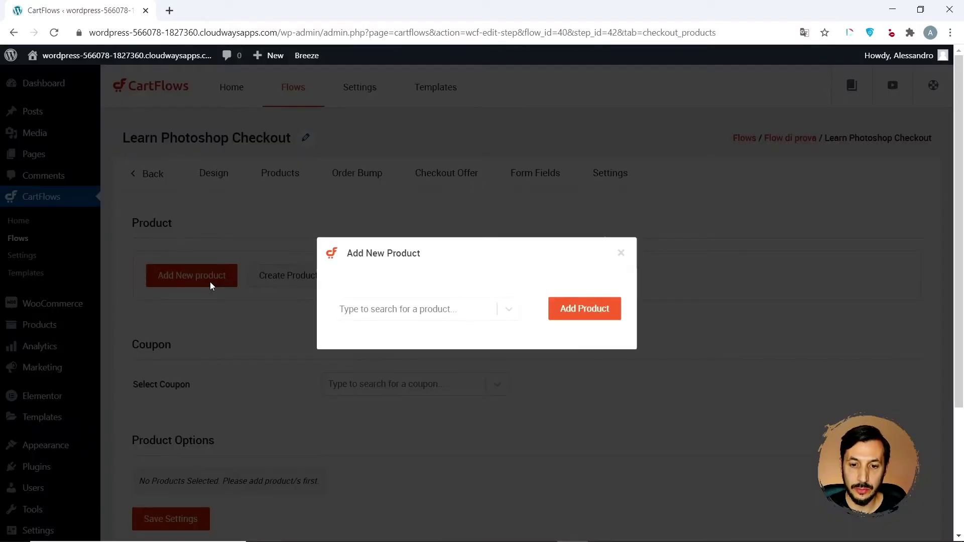
left_click(425, 309)
type("prod")
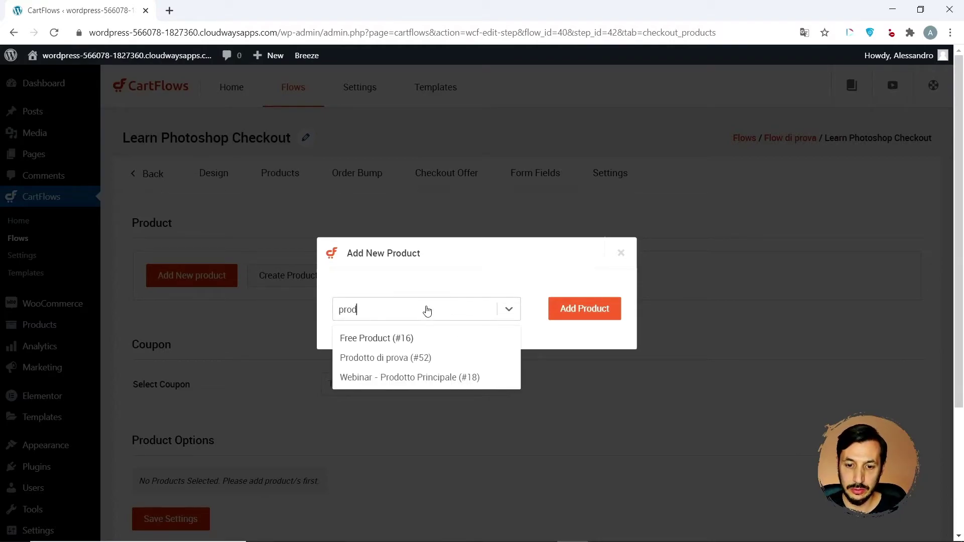
left_click(392, 378)
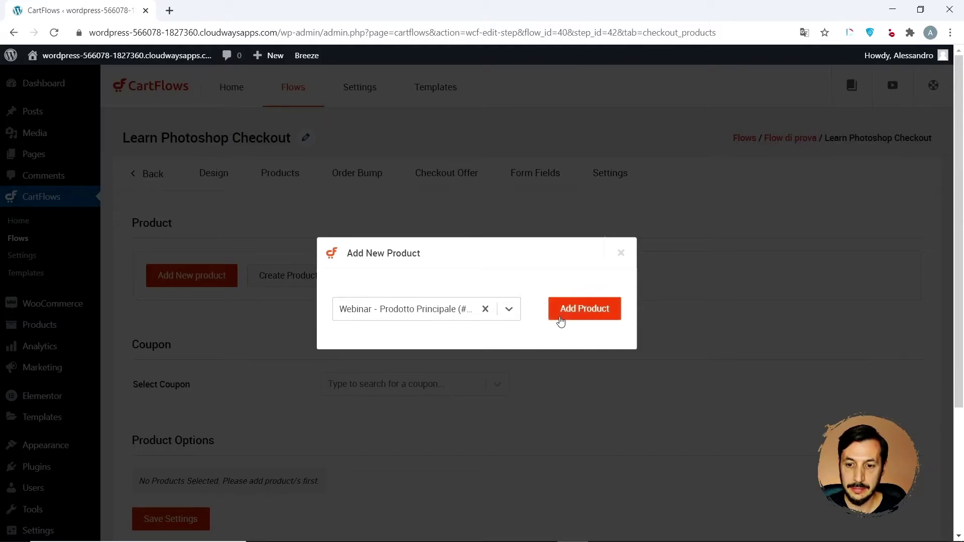
left_click(560, 322)
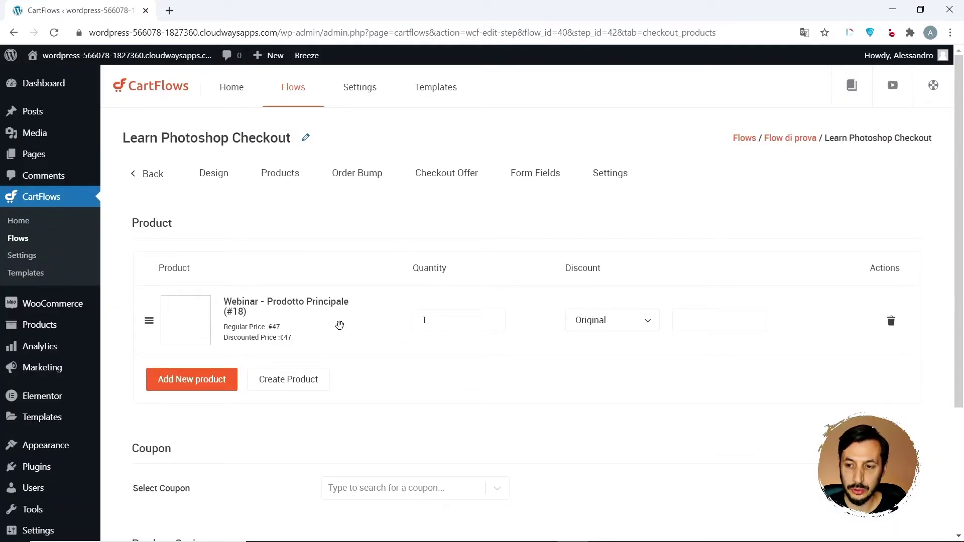
scroll(340, 326, "down", 3)
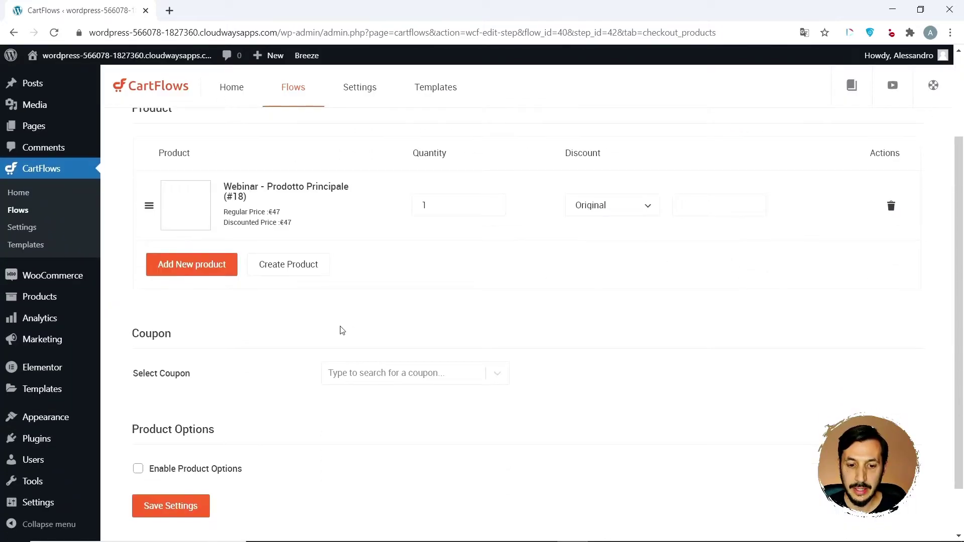
scroll(340, 329, "up", 3)
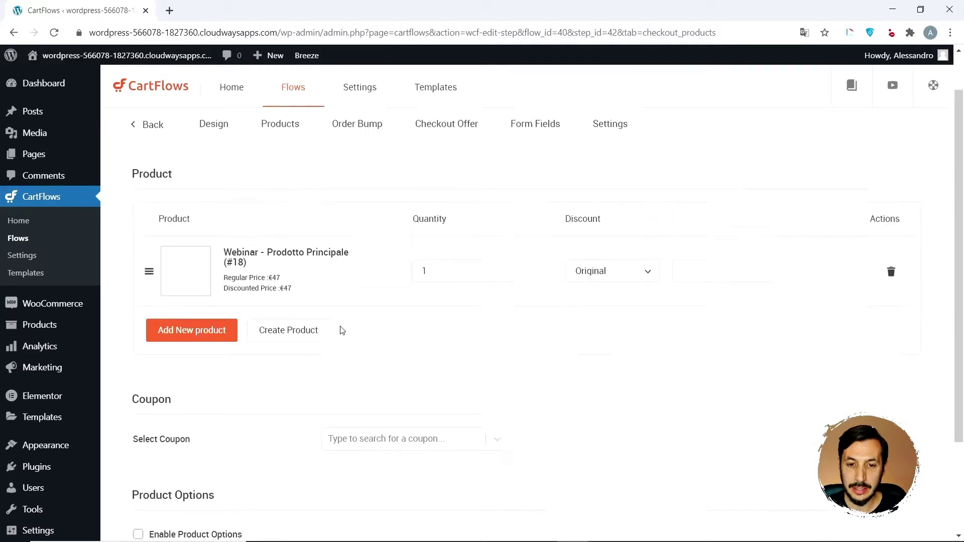
left_click(361, 180)
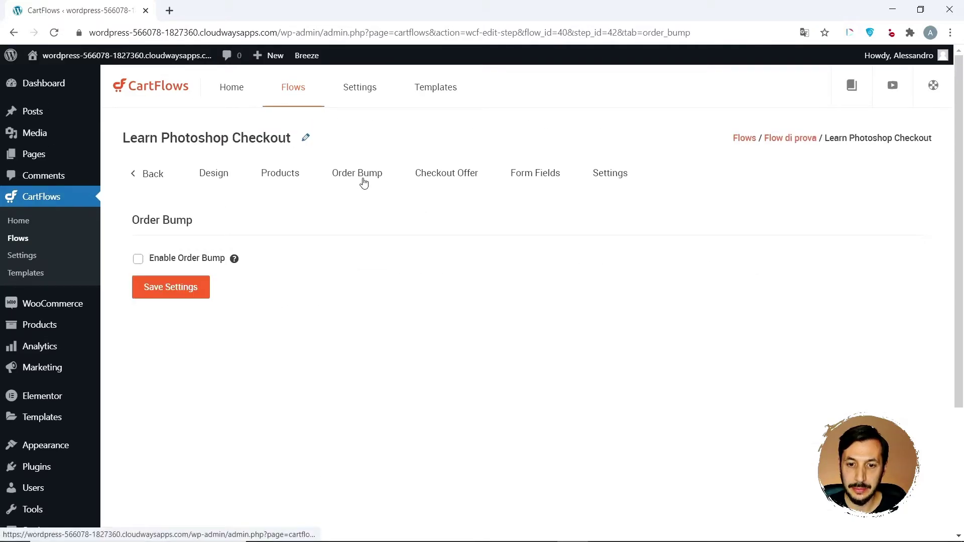
- Enable the order bump and choose Registrazione Webinar - Bump as its product
left_click(139, 264)
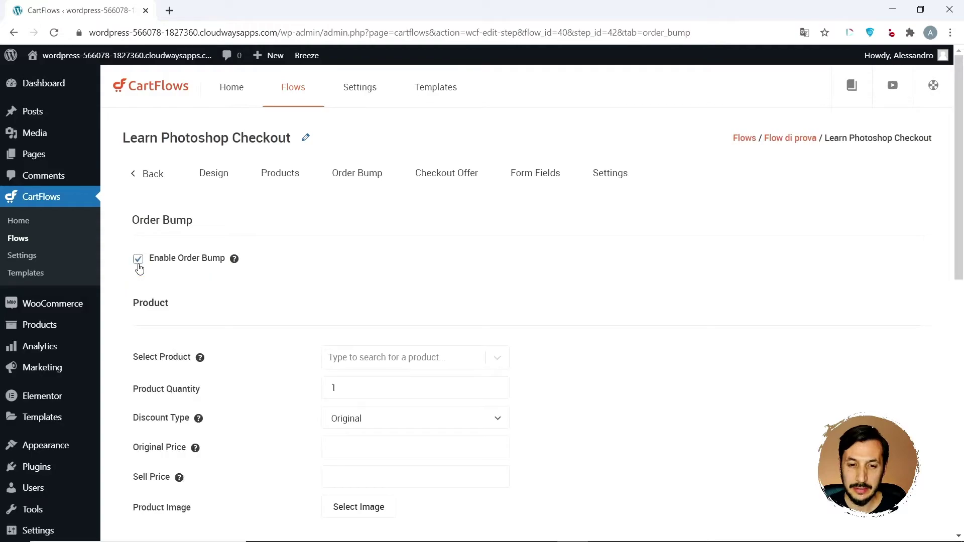
left_click(463, 356)
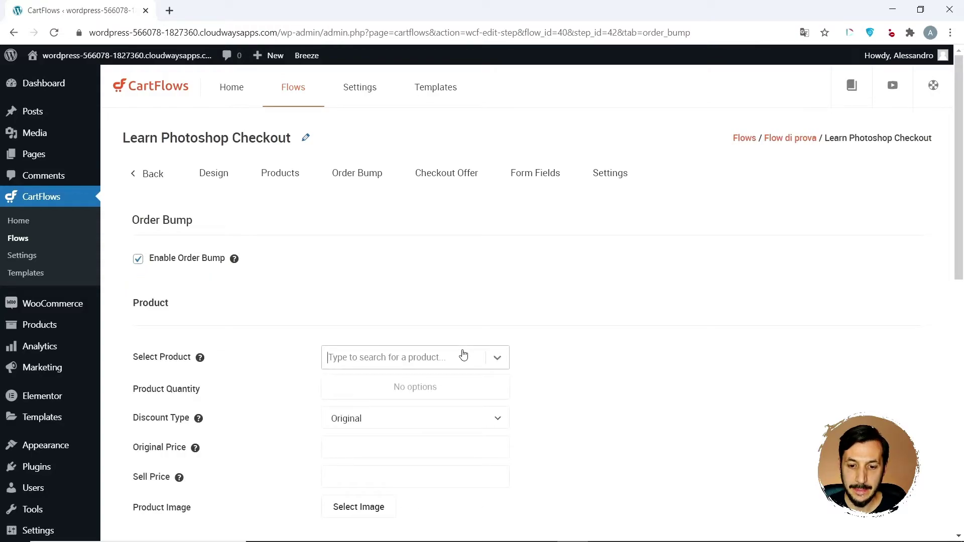
type("bump")
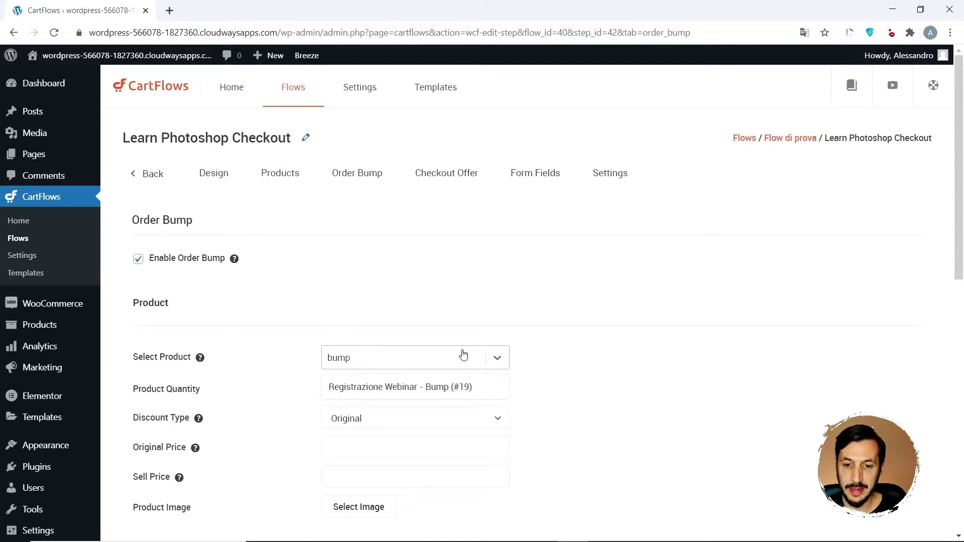
left_click(411, 388)
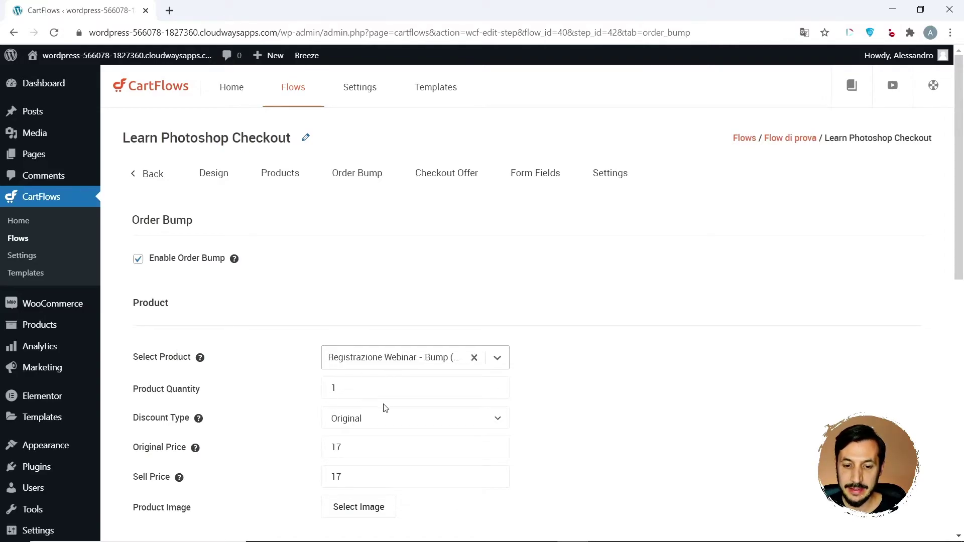
- Keep the bump position at After Payment, save the settings, and return to the steps list
scroll(441, 456, "down", 1)
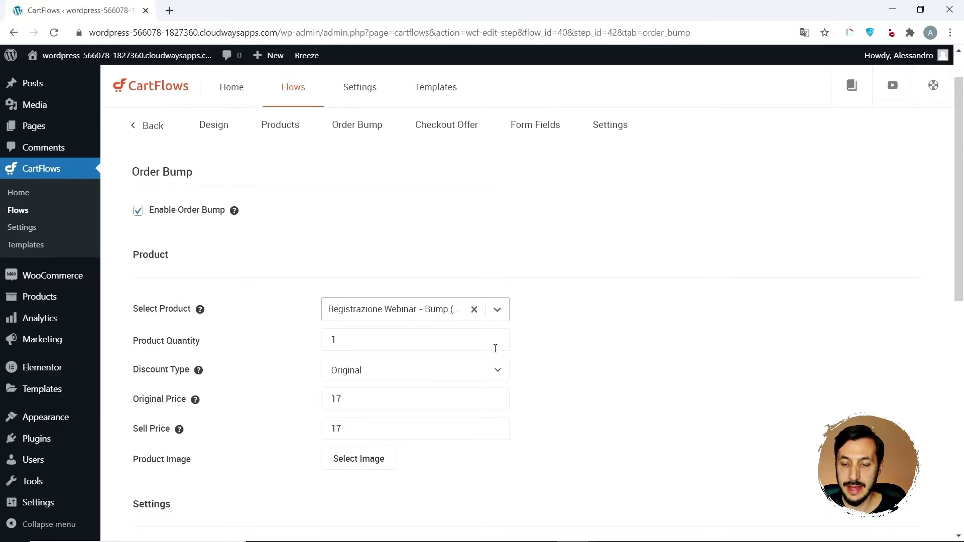
scroll(435, 433, "down", 1)
scroll(433, 431, "down", 3)
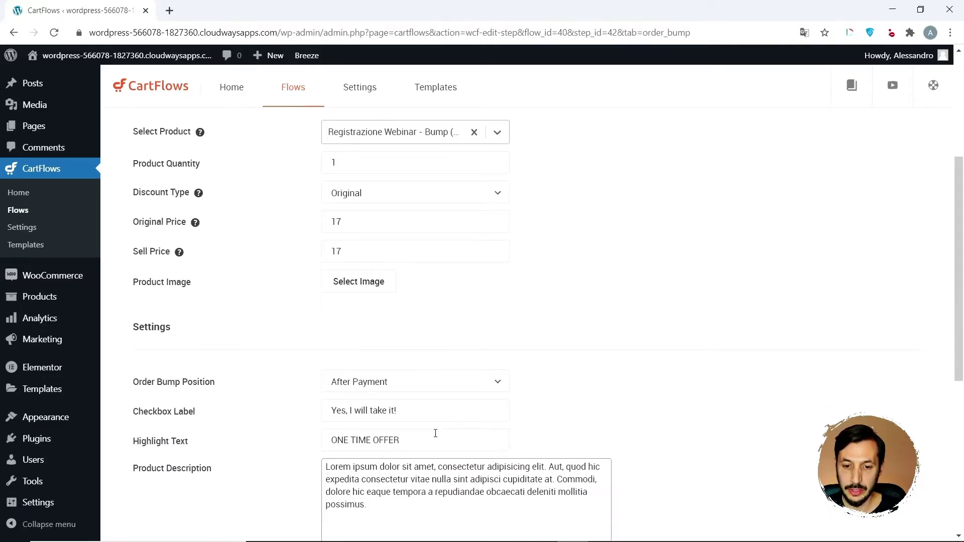
scroll(404, 352, "down", 2)
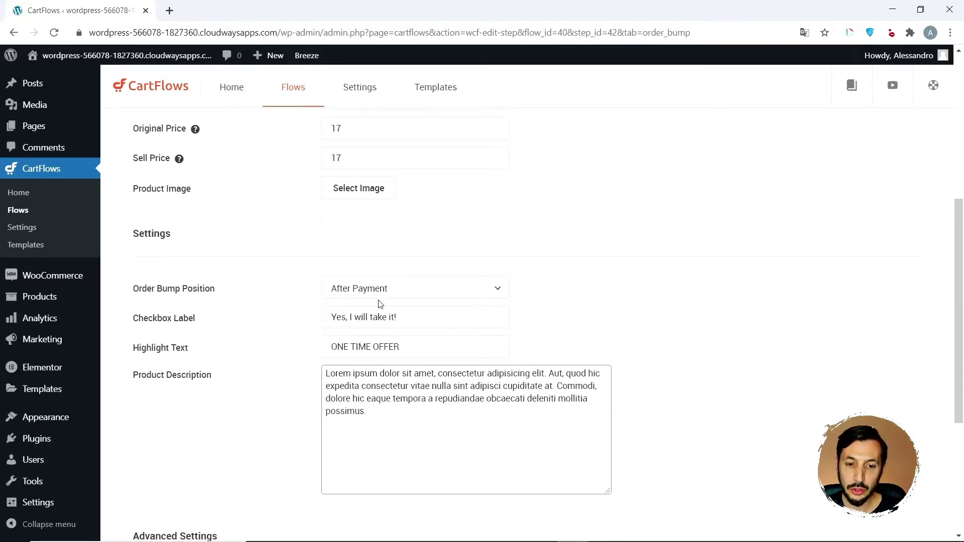
left_click(398, 290)
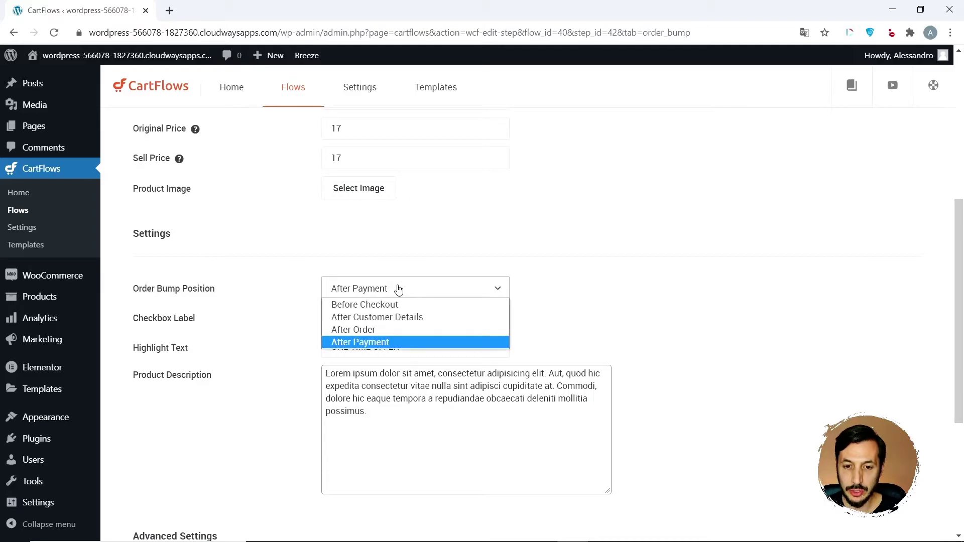
left_click(399, 290)
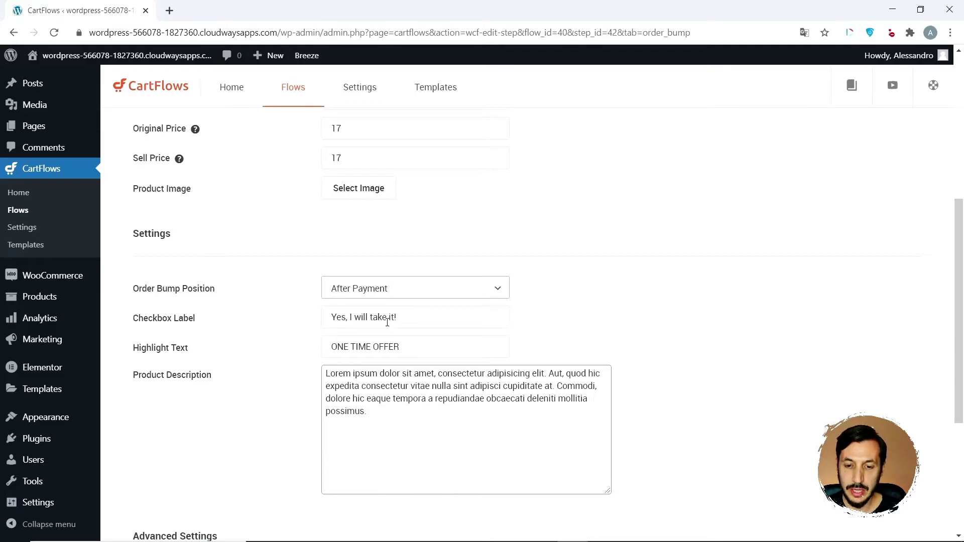
scroll(410, 444, "down", 4)
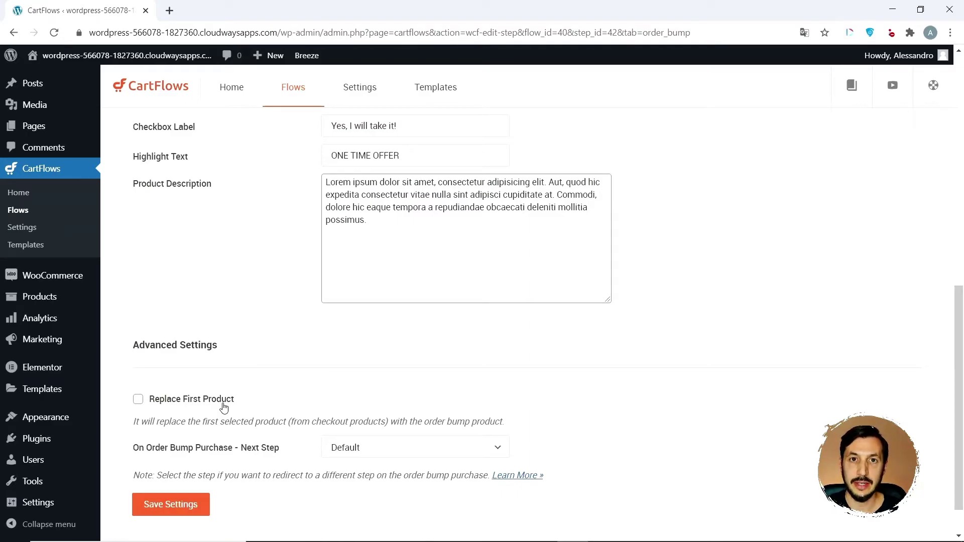
left_click(170, 507)
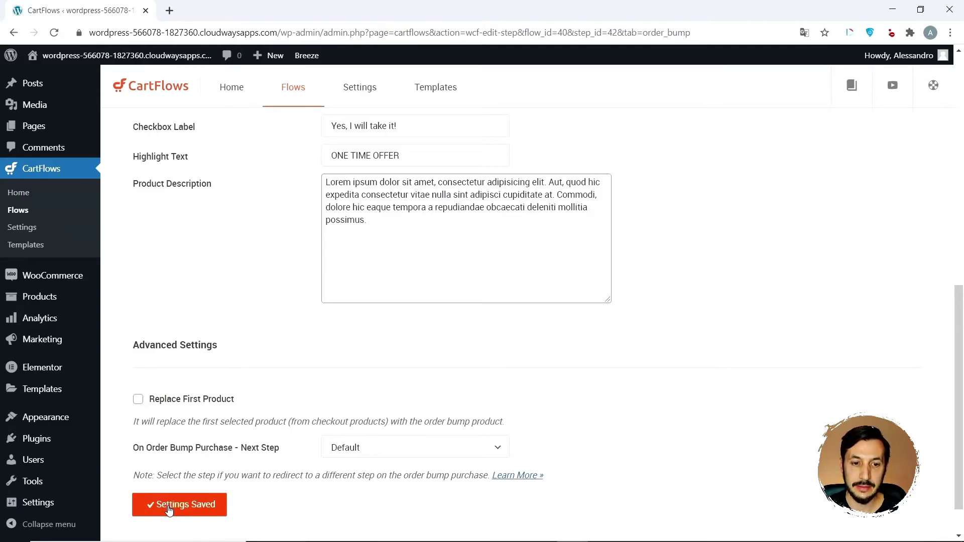
scroll(239, 215, "up", 10)
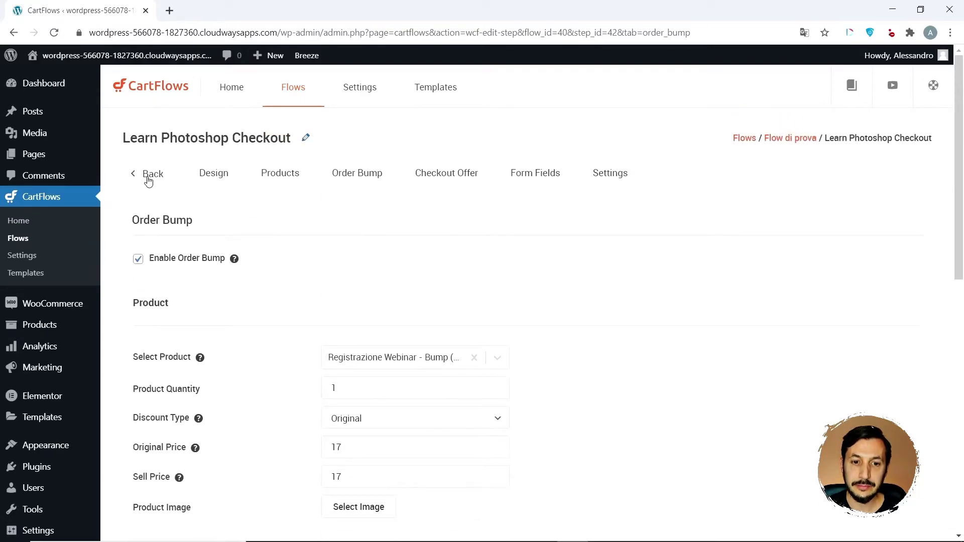
left_click(148, 179)
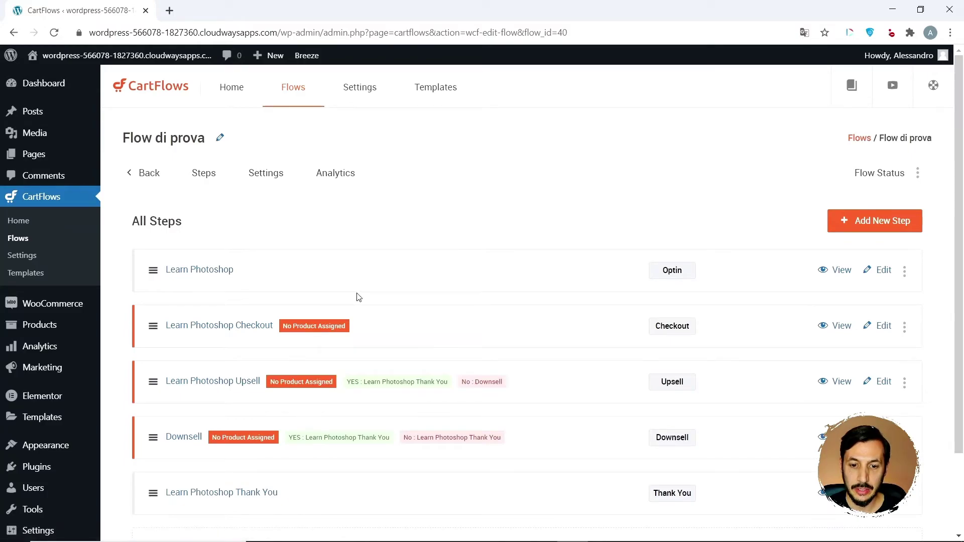
- Make Academy TuttiCorsi - Upsell (#20) at 347 the Learn Photoshop Upsell product, save, and go back
left_click(205, 382)
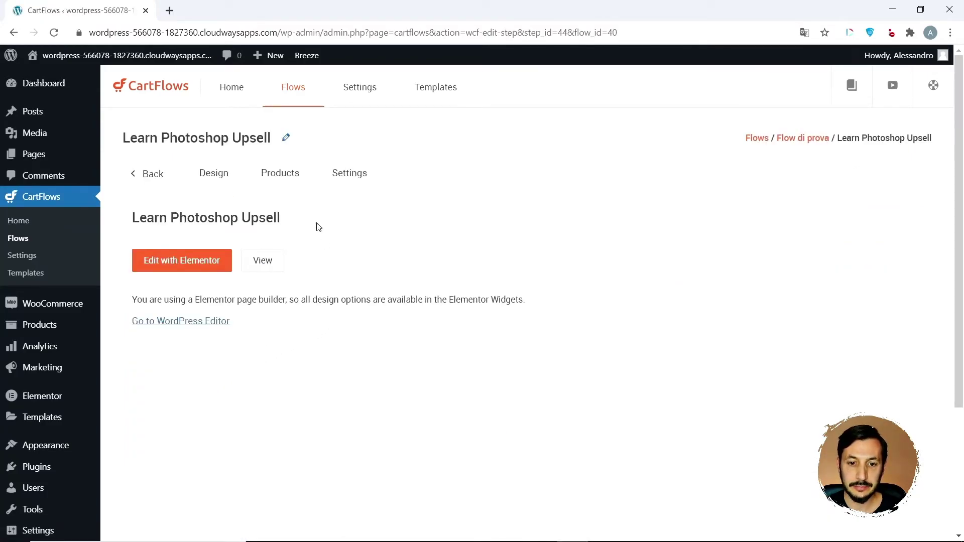
left_click(280, 175)
left_click(376, 280)
type("ups")
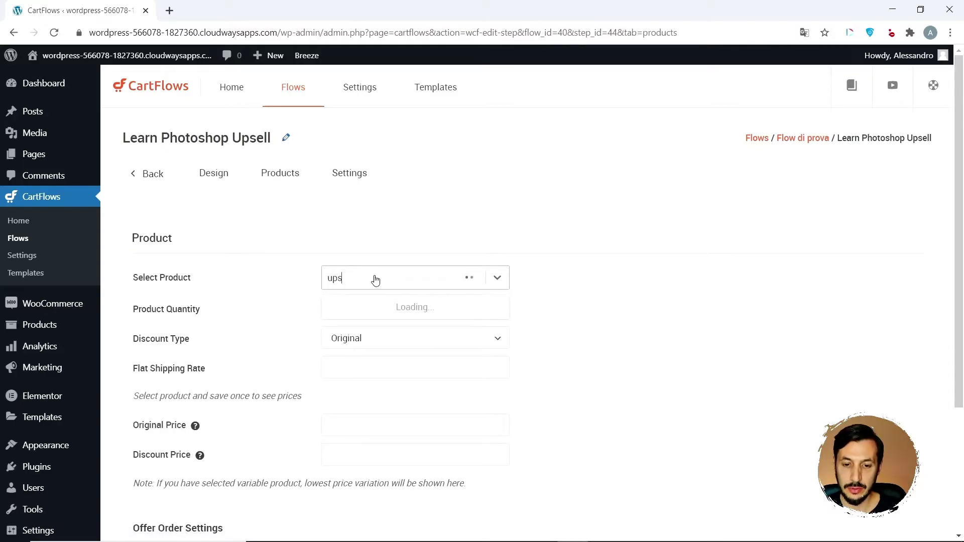
left_click(378, 310)
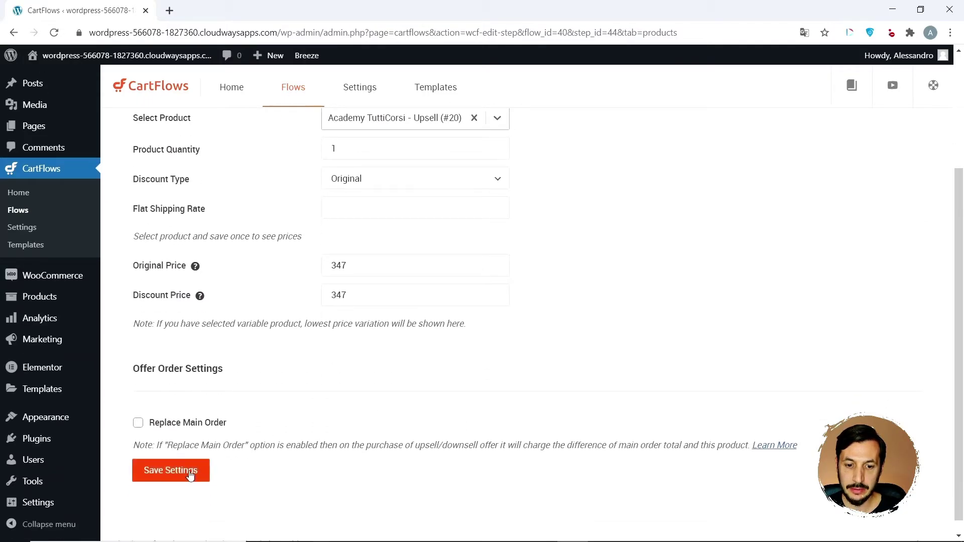
left_click(173, 474)
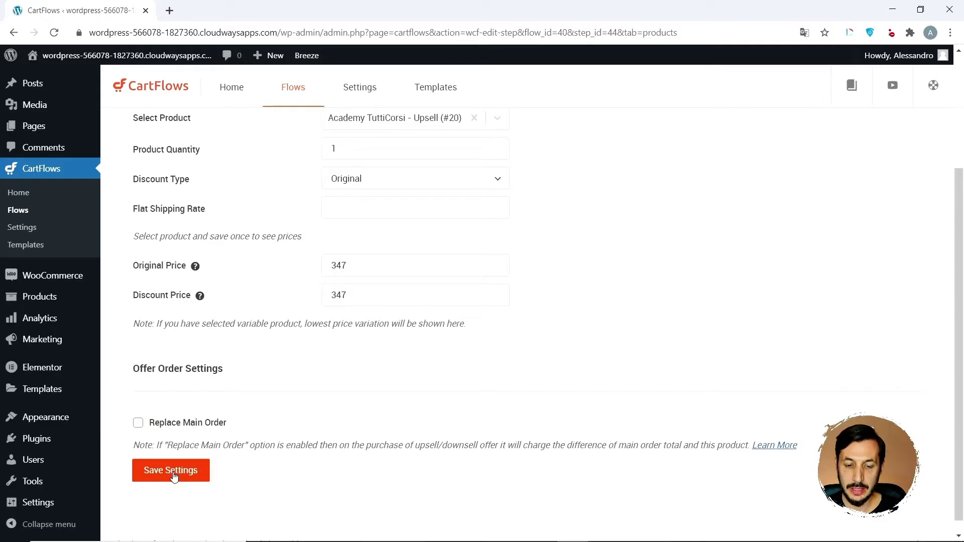
scroll(211, 200, "up", 3)
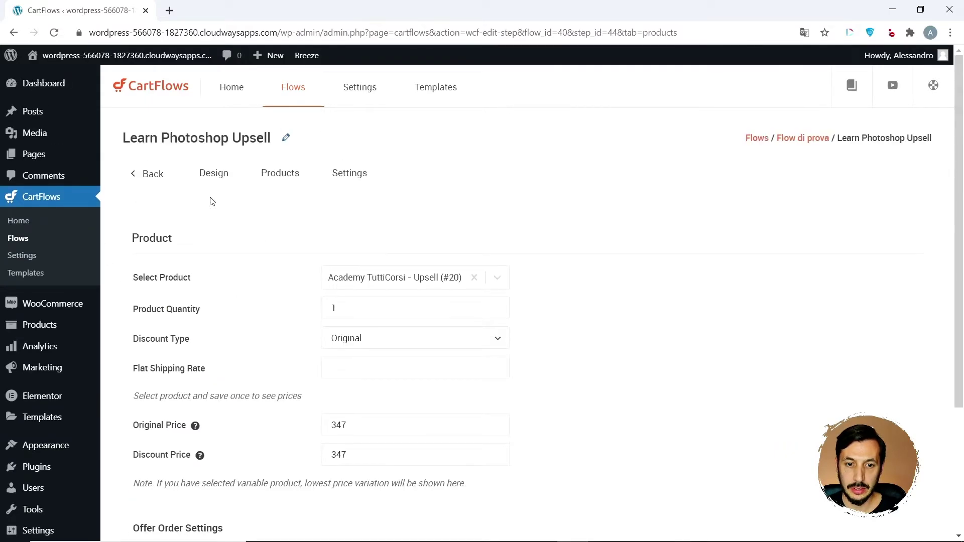
left_click(147, 176)
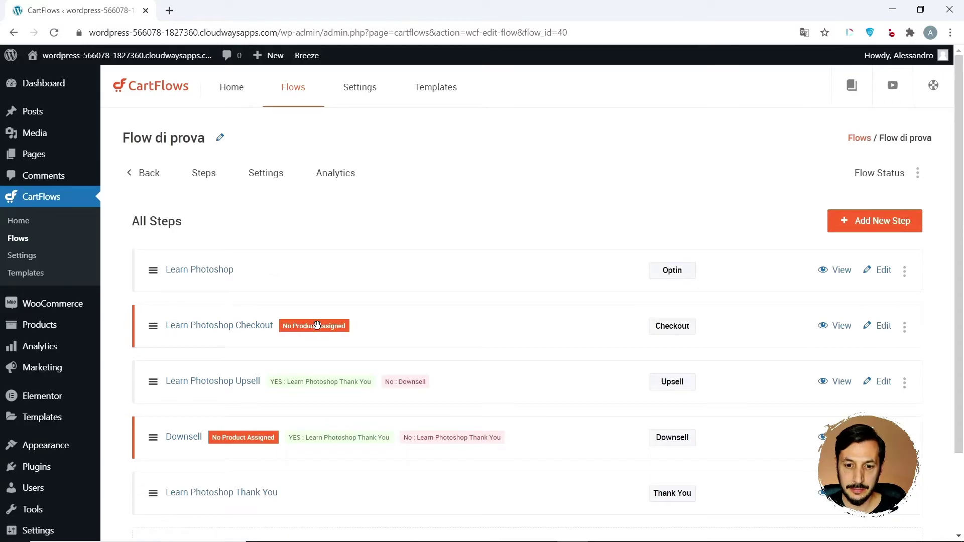
scroll(317, 325, "down", 2)
- Set Corso su Facebook Ads - Downsell (#21) at 147 as the Downsell step's product, save, and go back
left_click(184, 341)
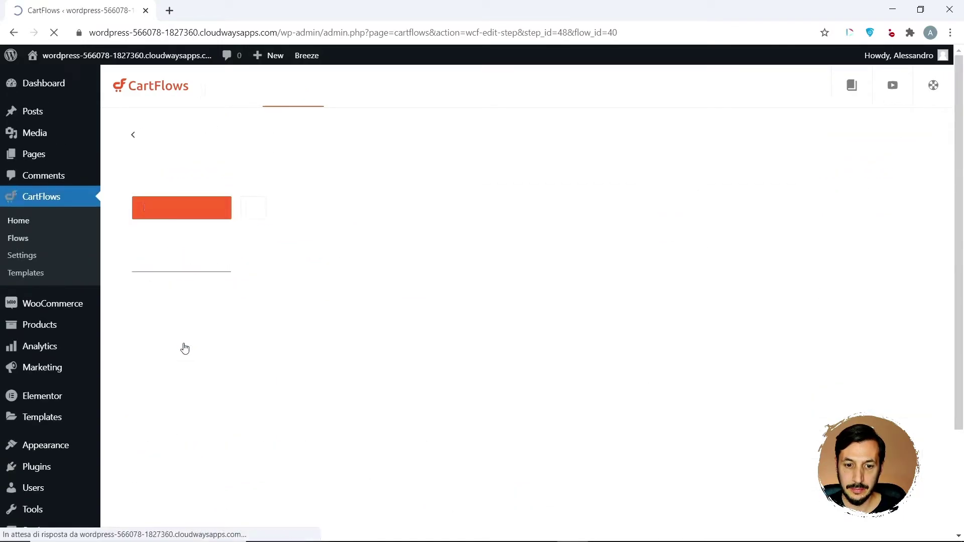
left_click(277, 188)
left_click(372, 281)
type("downs")
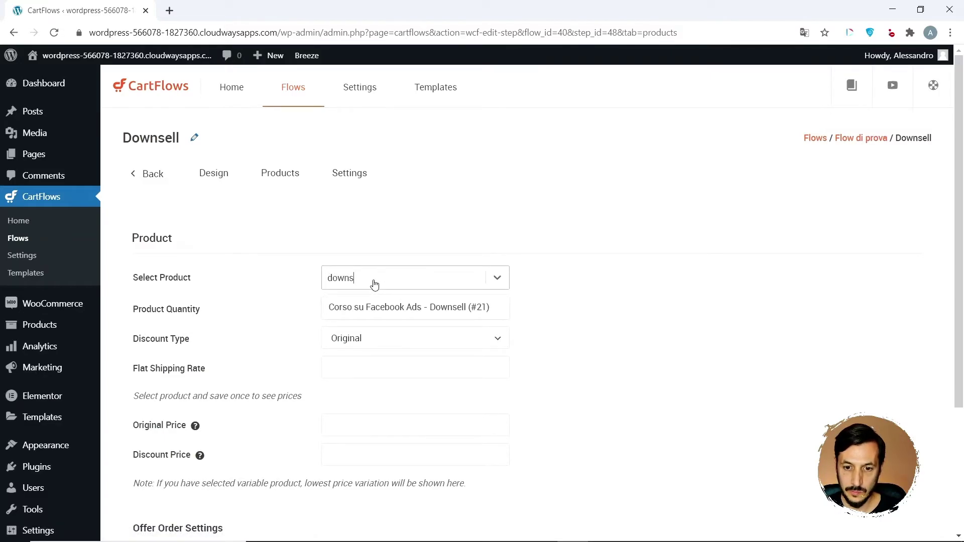
left_click(363, 308)
scroll(365, 307, "down", 4)
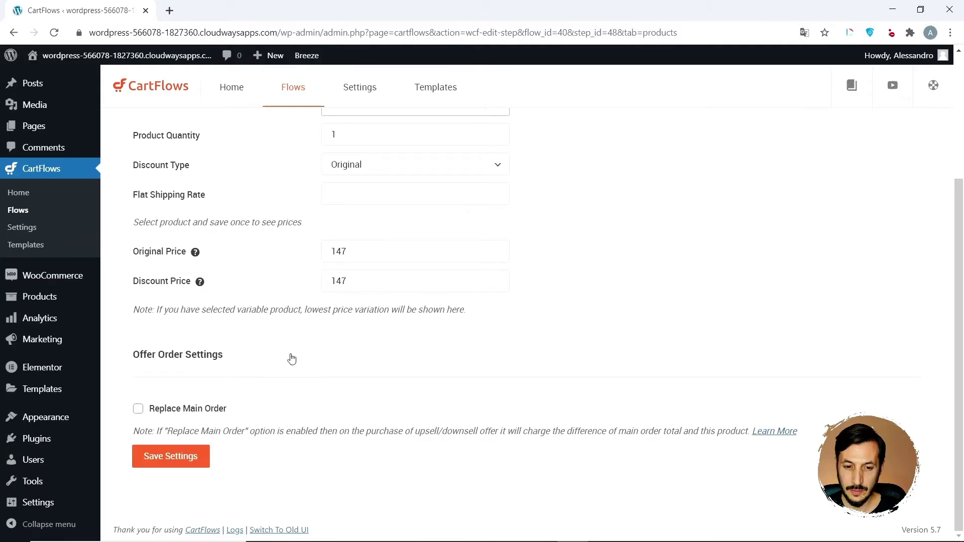
left_click(158, 456)
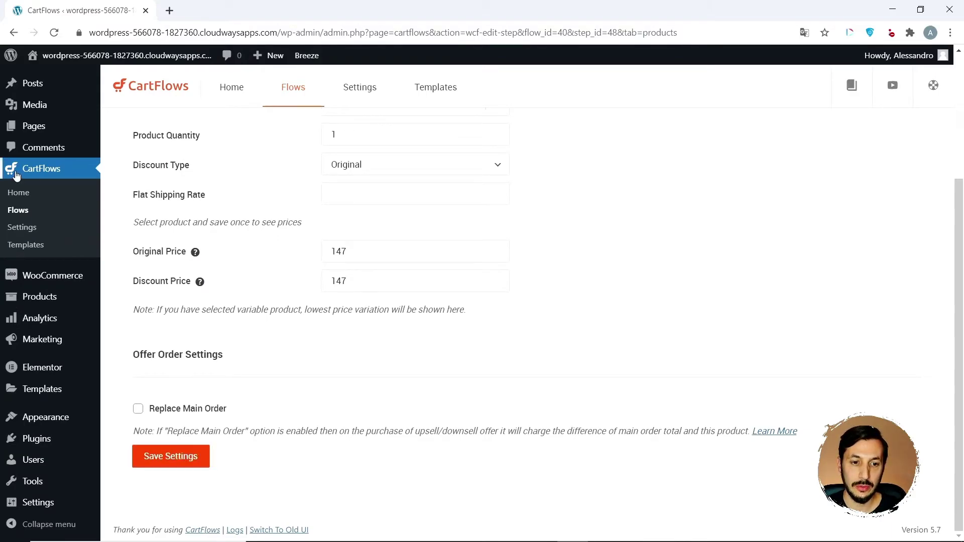
scroll(159, 164, "up", 4)
left_click(144, 172)
- Return to the flows list and open a live preview of Flow di prova
scroll(377, 275, "down", 3)
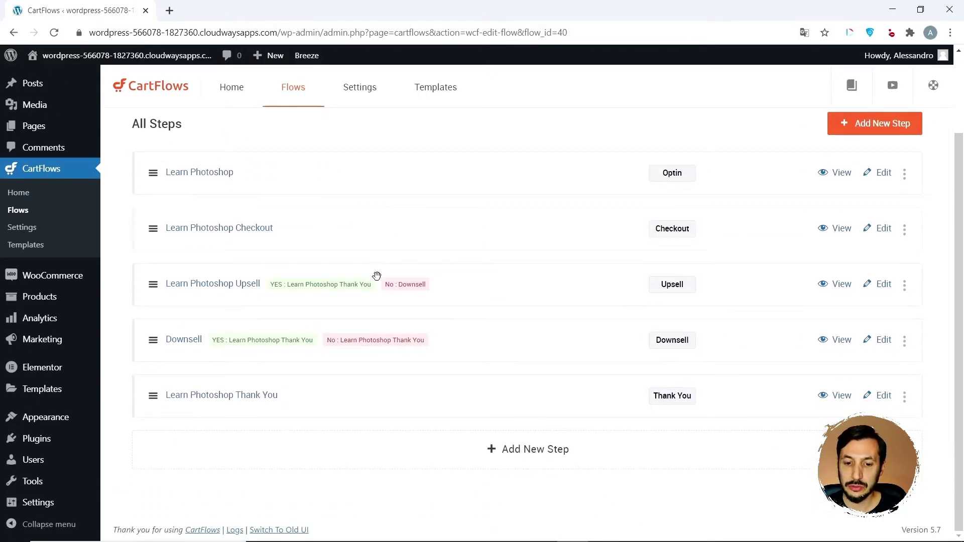
scroll(376, 273, "up", 3)
scroll(307, 269, "down", 2)
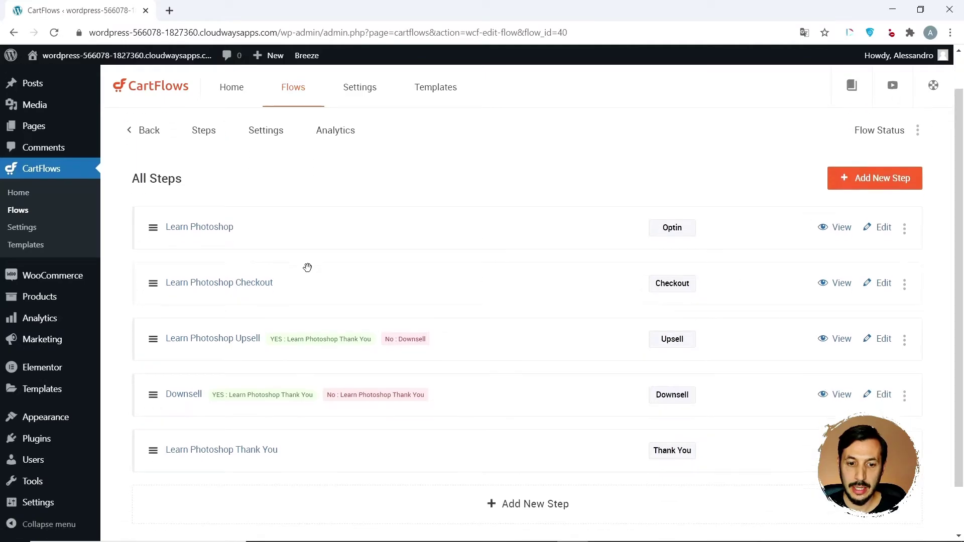
scroll(308, 267, "up", 2)
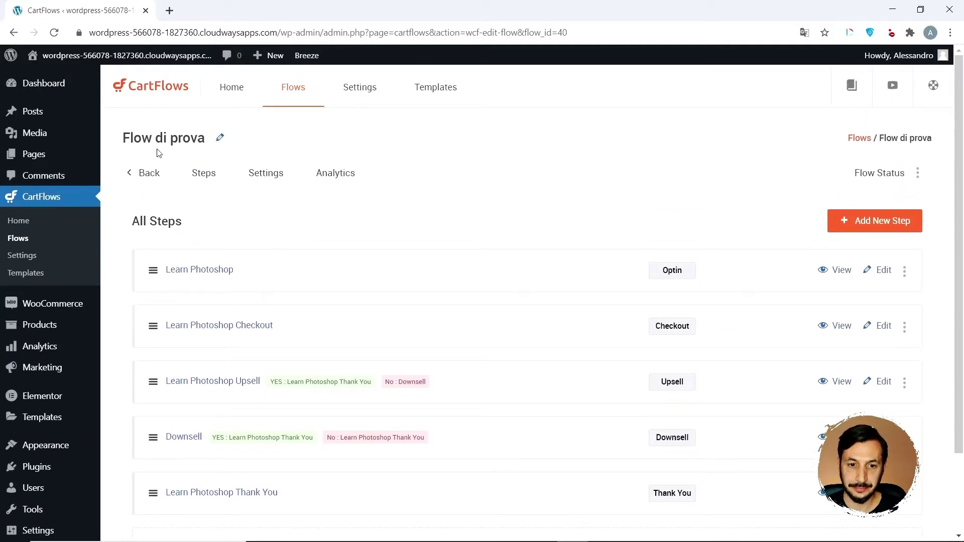
left_click(143, 174)
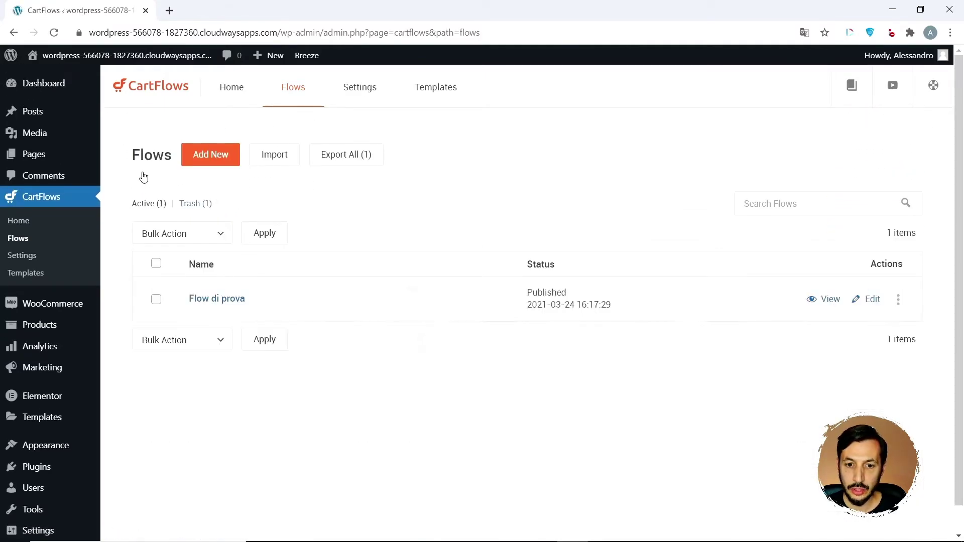
left_click(825, 299)
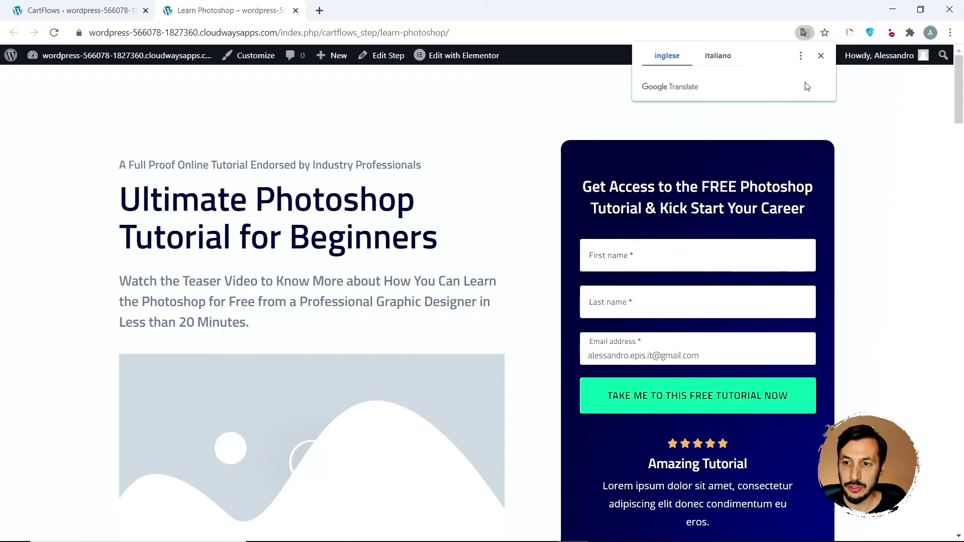
- Enter a first and last name in the optin form and submit it
left_click(820, 56)
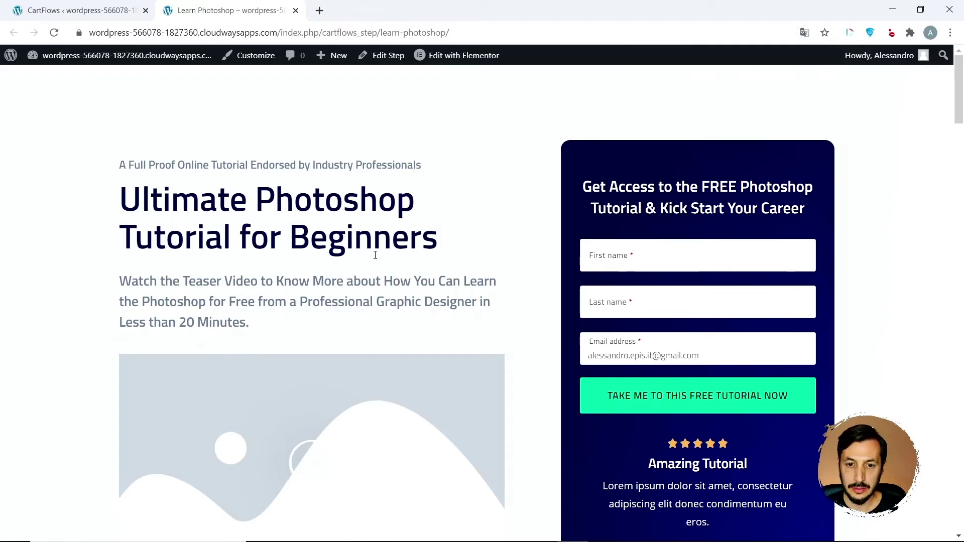
scroll(375, 254, "down", 5)
scroll(375, 255, "down", 14)
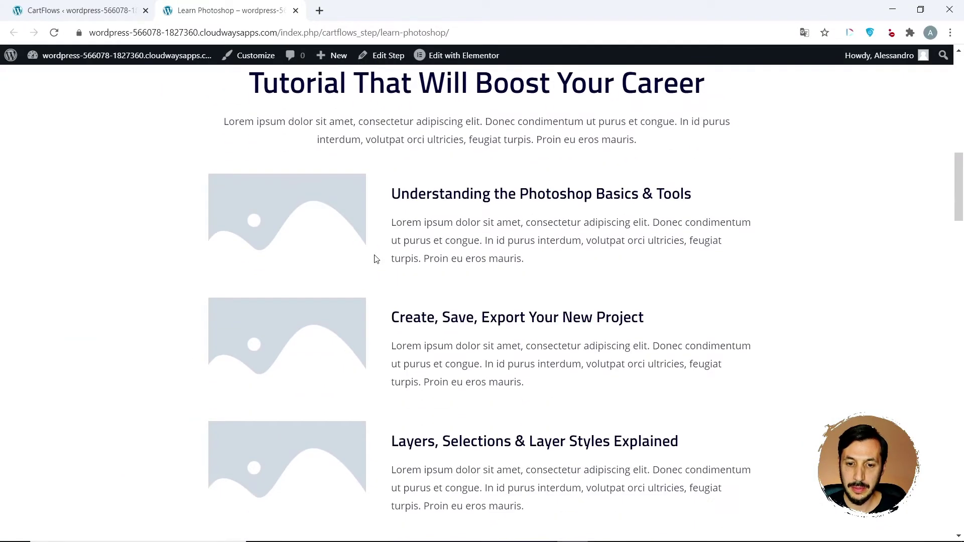
scroll(376, 259, "down", 8)
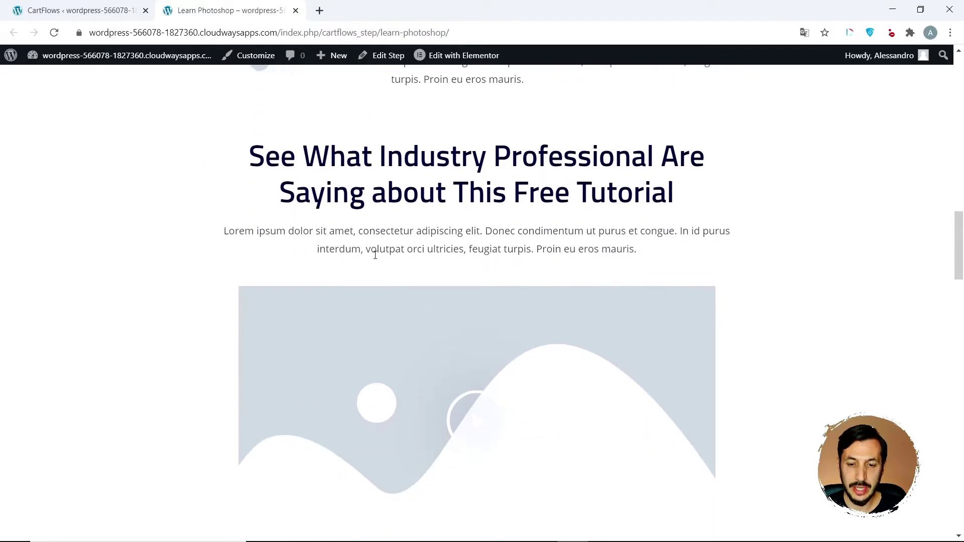
scroll(375, 259, "down", 15)
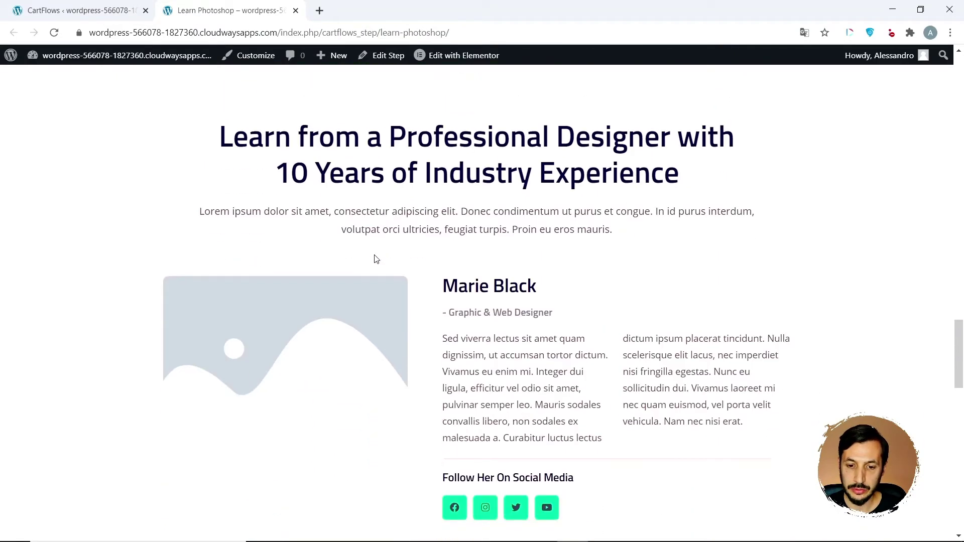
scroll(376, 259, "down", 9)
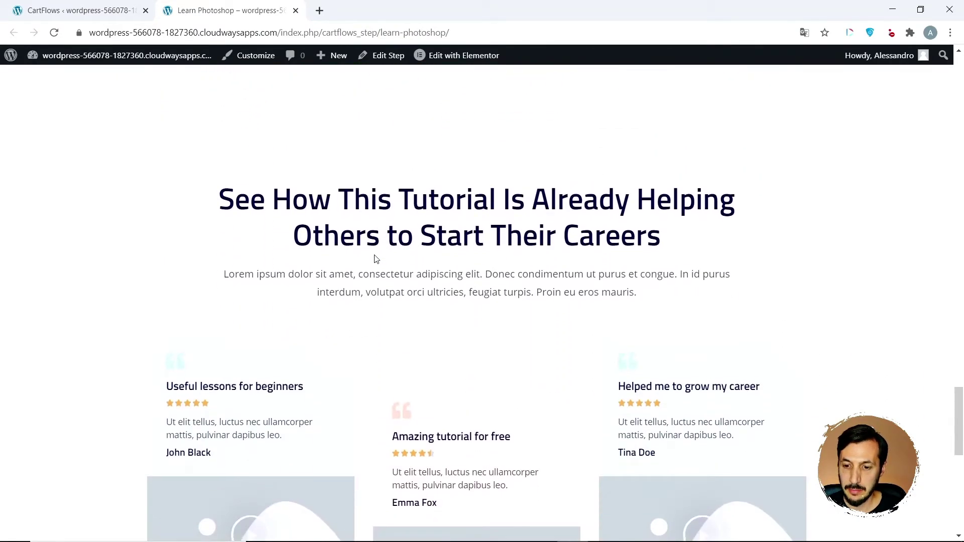
scroll(376, 259, "down", 8)
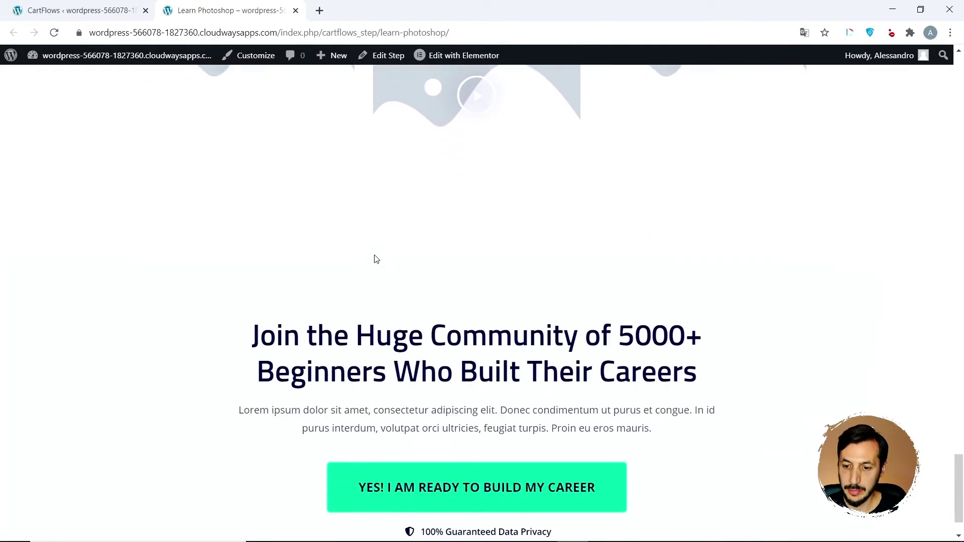
scroll(376, 259, "up", 20)
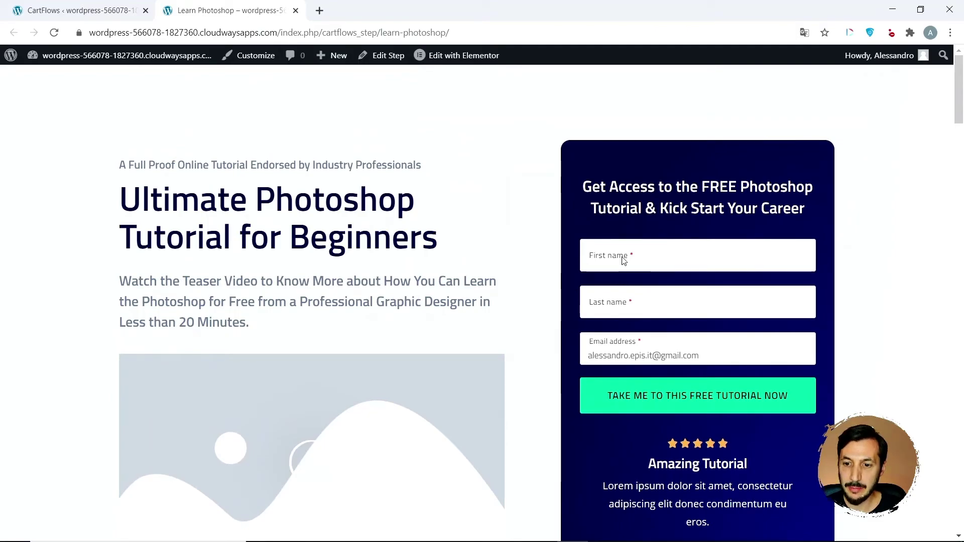
left_click(622, 259)
key("Tab")
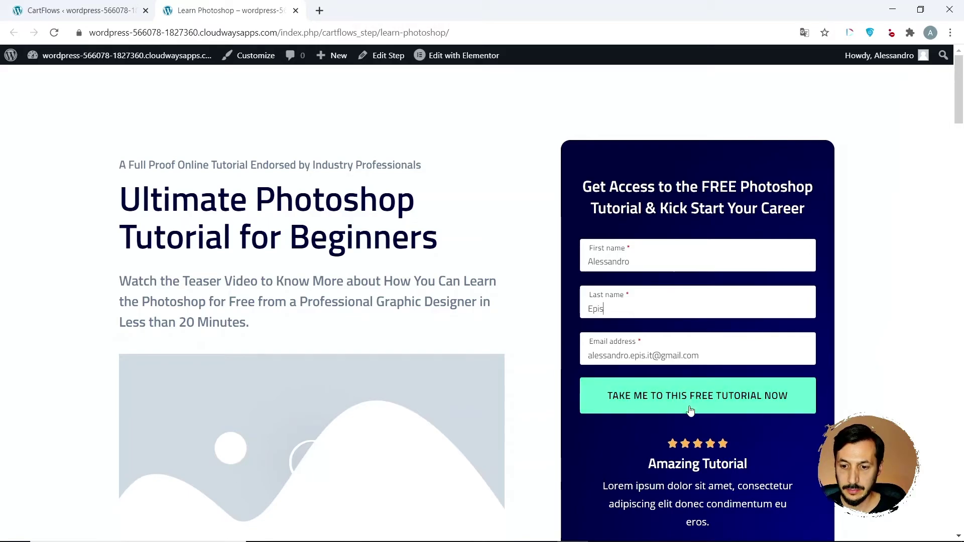
left_click(690, 410)
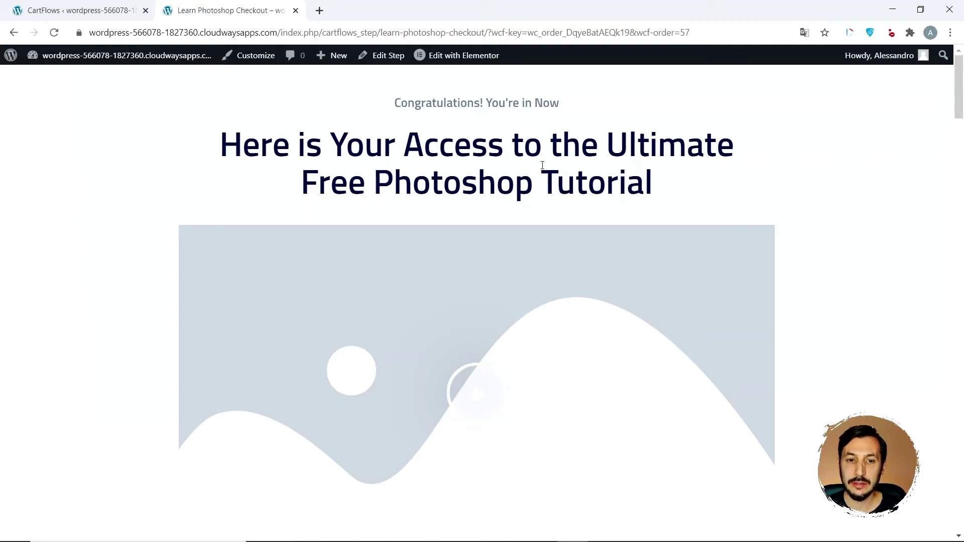
- Accept the 'Yes! I want to purchase this course' offer to reach billing details
scroll(542, 165, "down", 1)
scroll(542, 165, "up", 1)
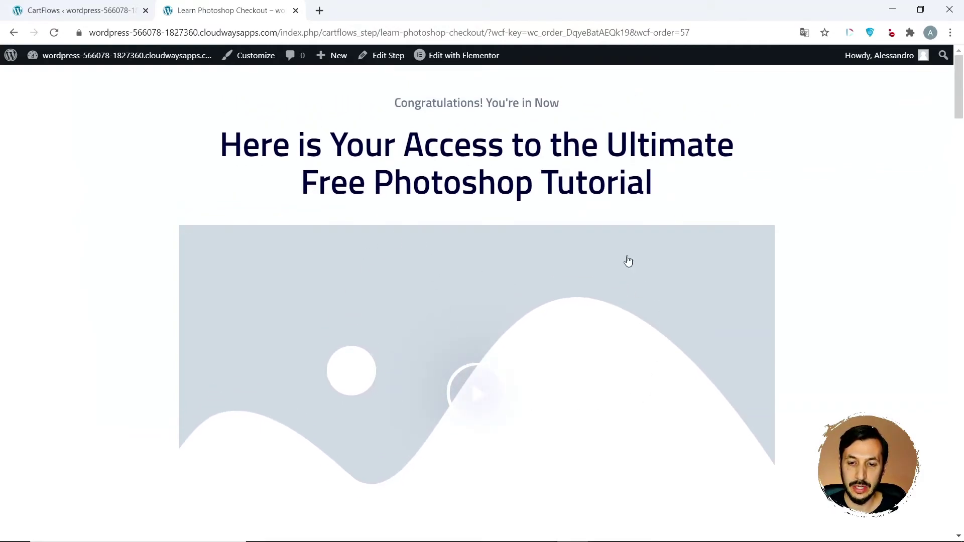
scroll(430, 282, "down", 5)
scroll(435, 282, "down", 1)
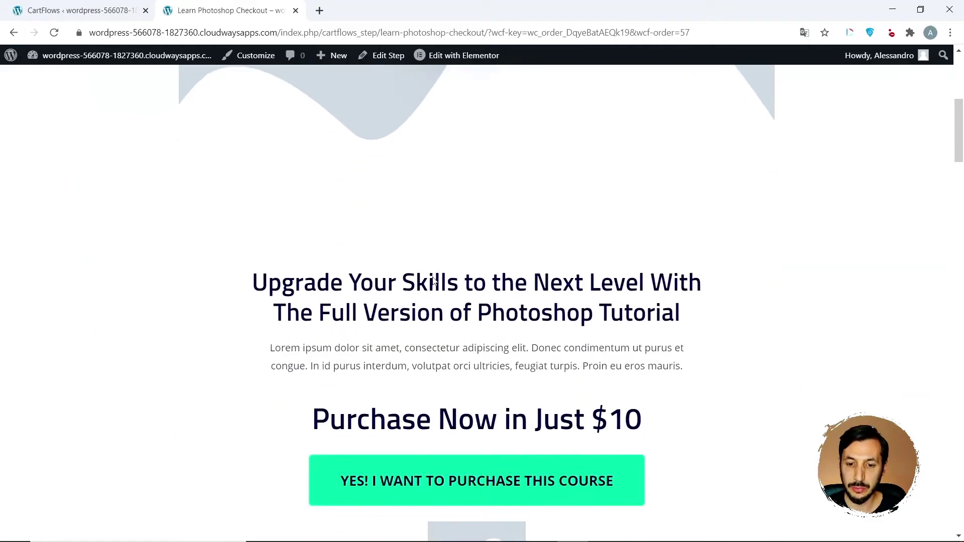
scroll(506, 394, "down", 3)
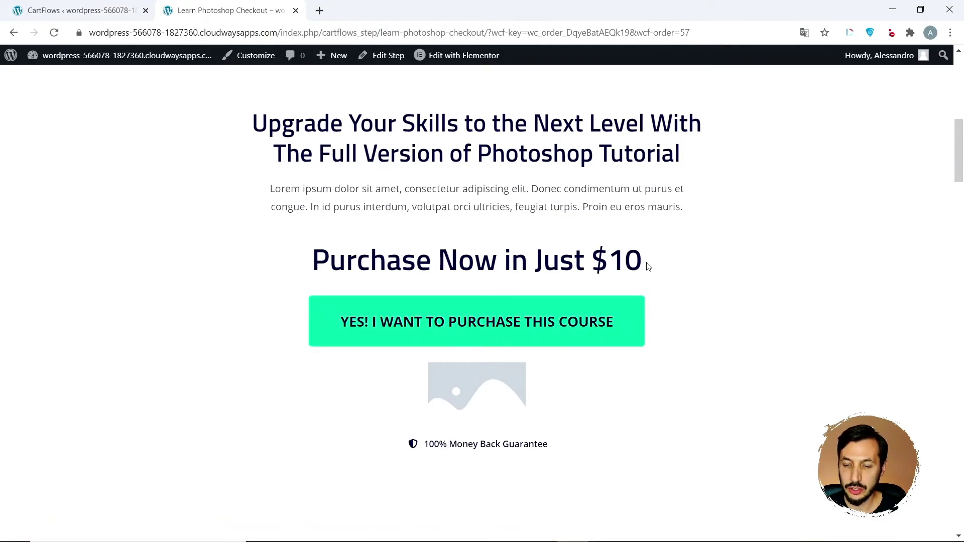
left_click(485, 322)
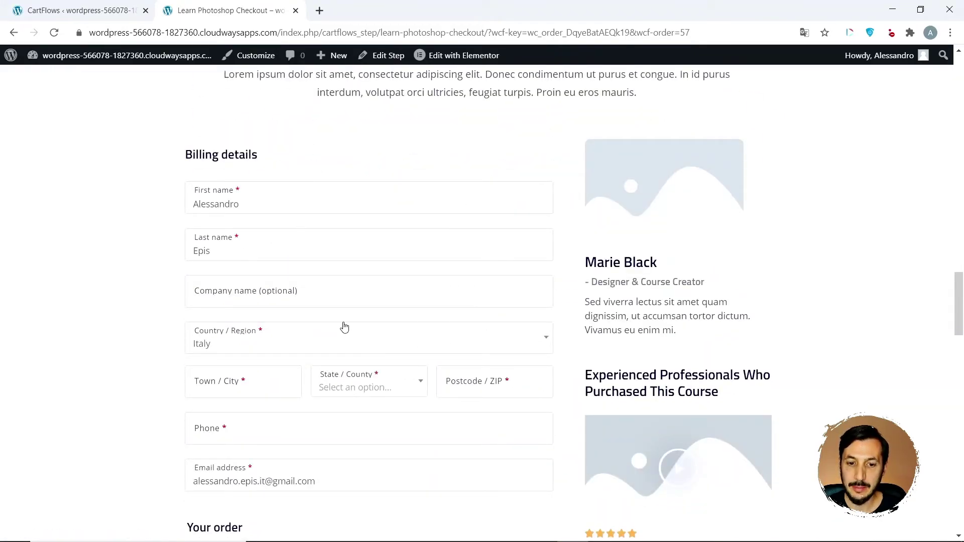
- Add the Registrazione Webinar - Bump to the order for a €64,00 total, then return to CartFlows
scroll(344, 327, "down", 1)
scroll(344, 327, "up", 1)
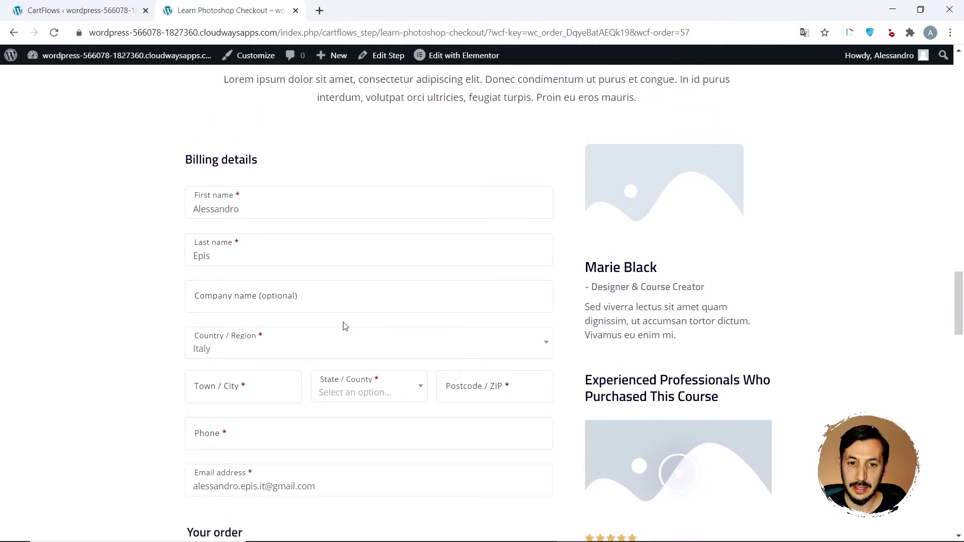
scroll(283, 161, "down", 1)
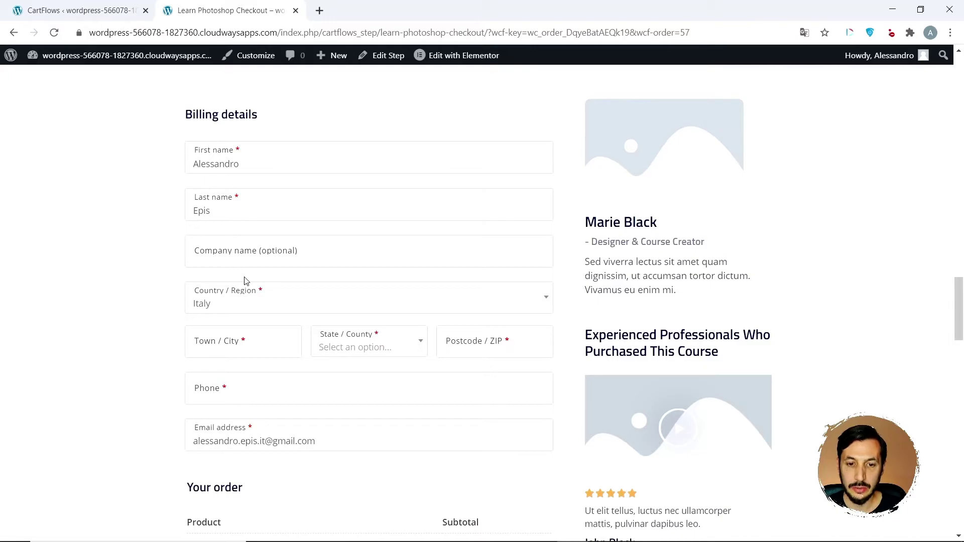
scroll(245, 282, "down", 5)
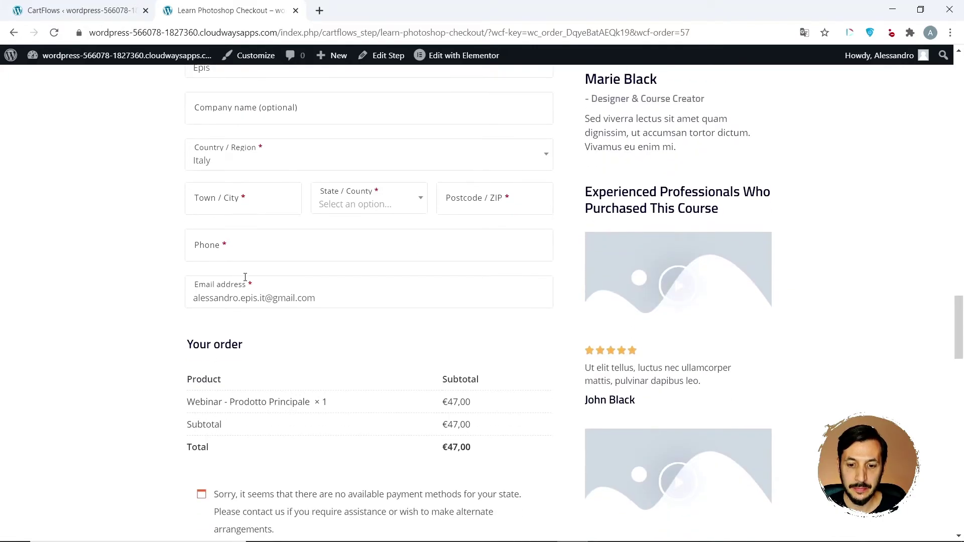
scroll(246, 281, "down", 3)
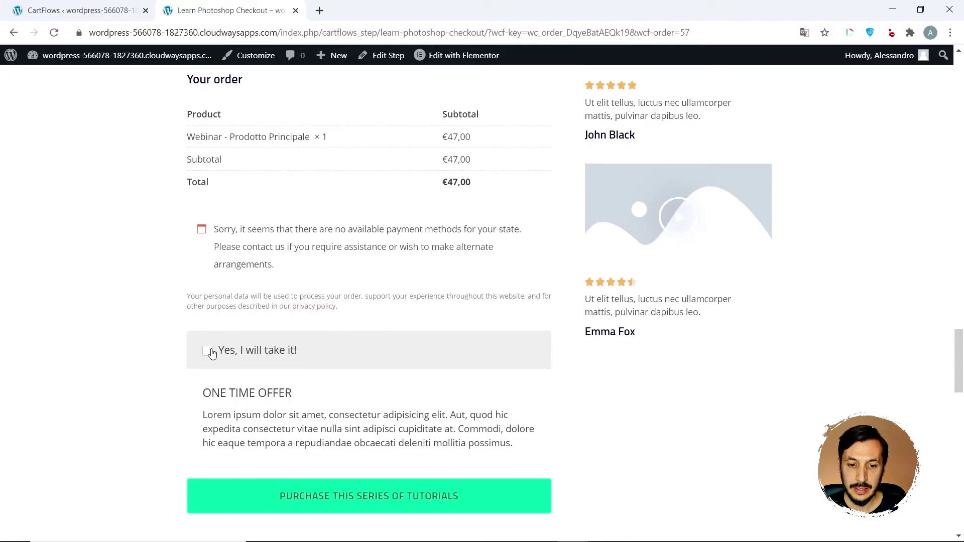
left_click(211, 353)
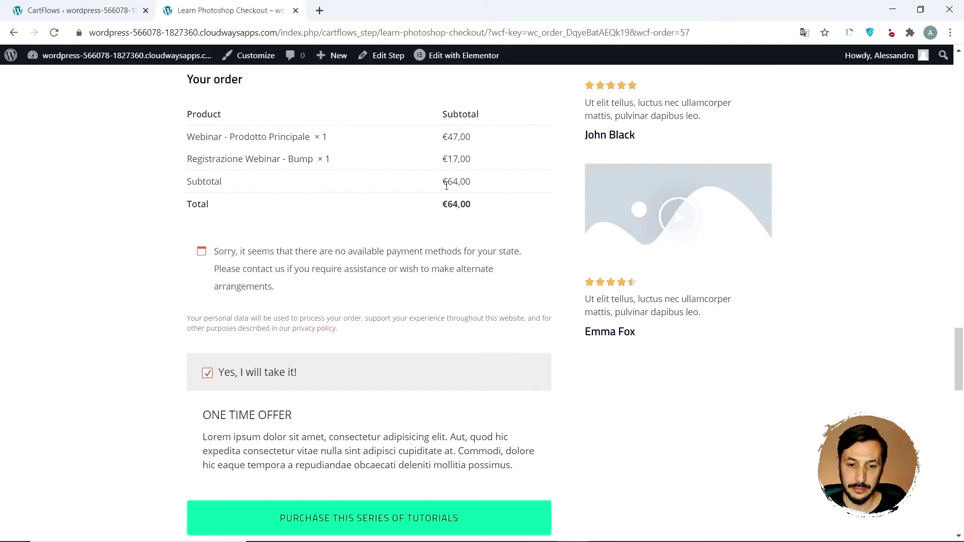
scroll(327, 257, "down", 3)
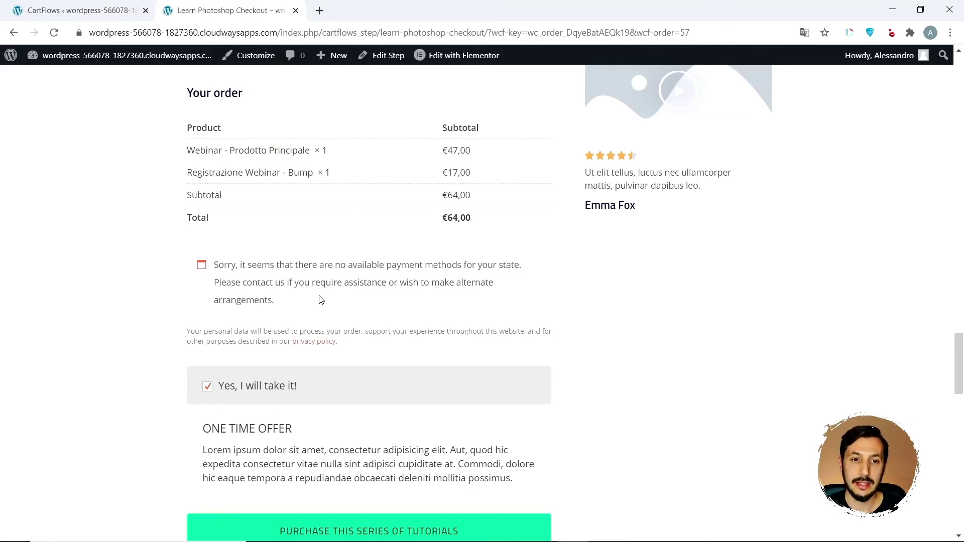
left_click(91, 6)
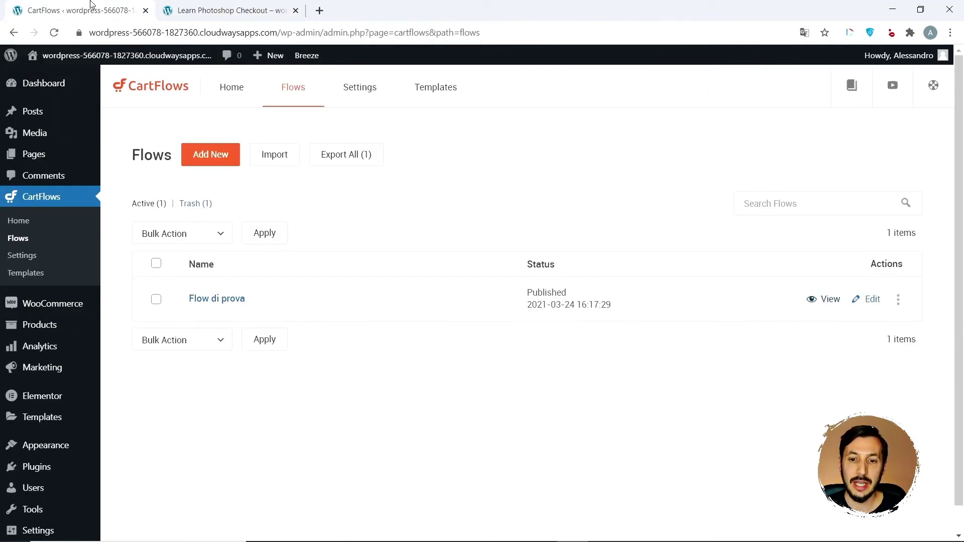
- Open Flow di prova, view the live Learn Photoshop Upsell page, then return to its steps
left_click(230, 298)
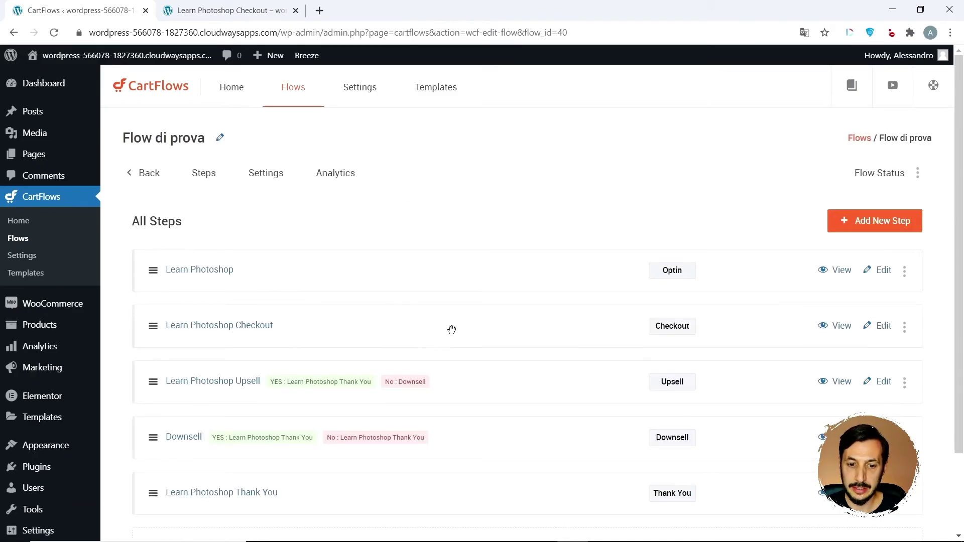
scroll(516, 368, "down", 2)
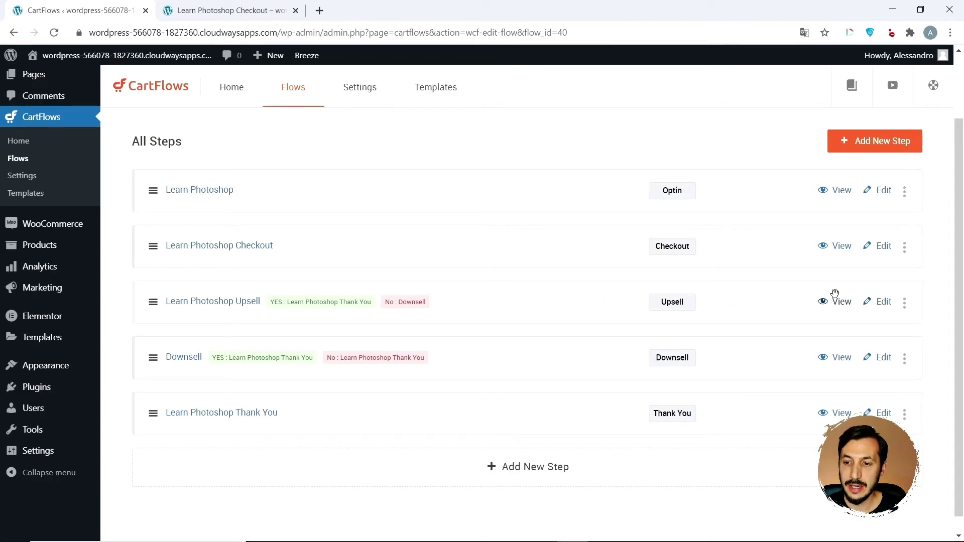
left_click(838, 304)
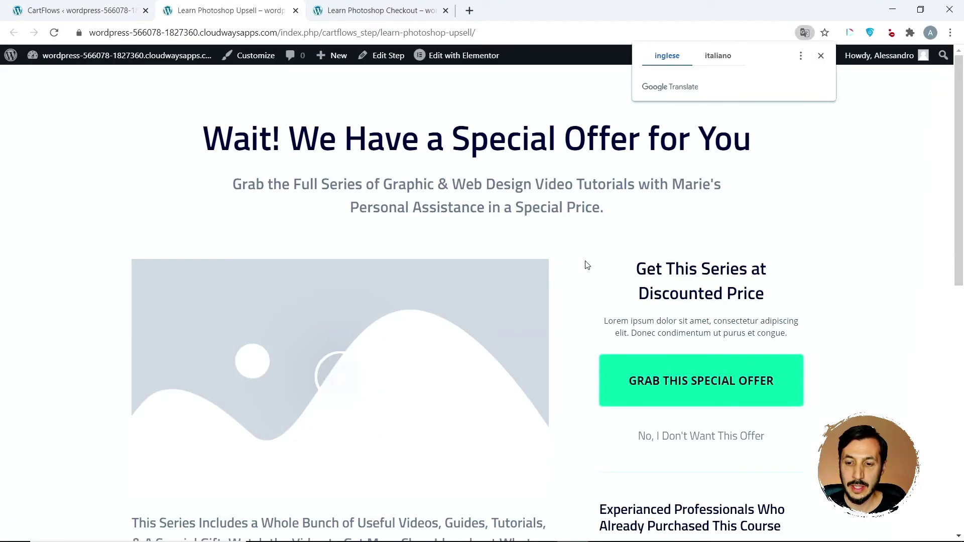
scroll(586, 265, "down", 10)
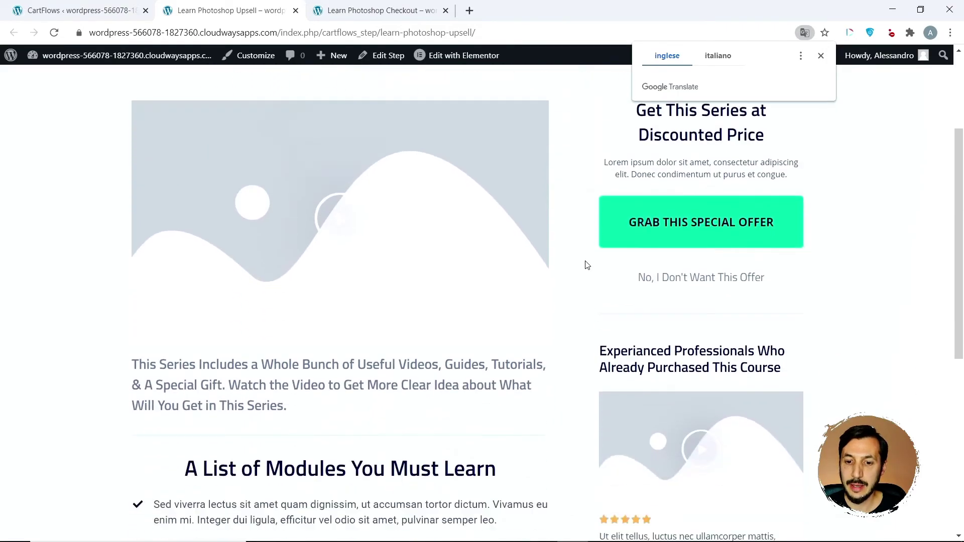
scroll(586, 265, "up", 2)
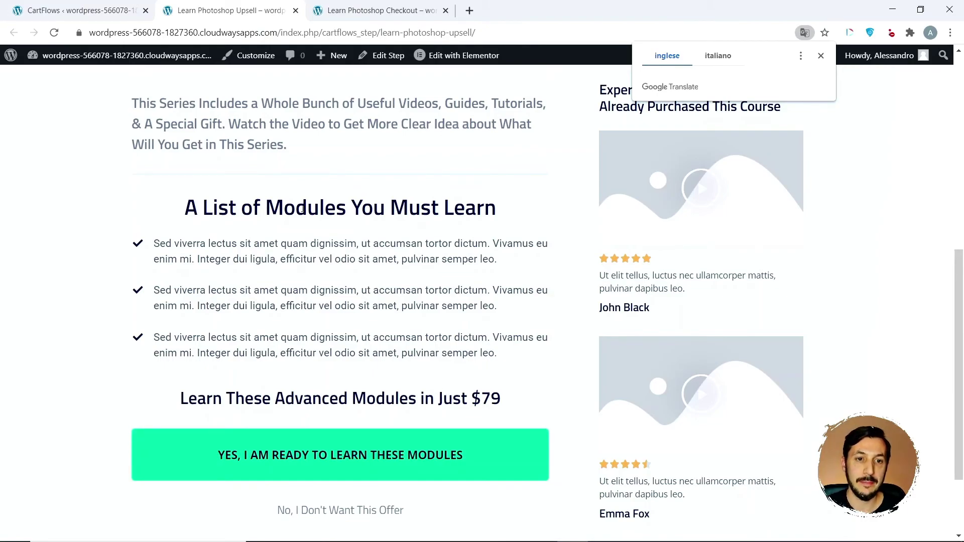
left_click(65, 9)
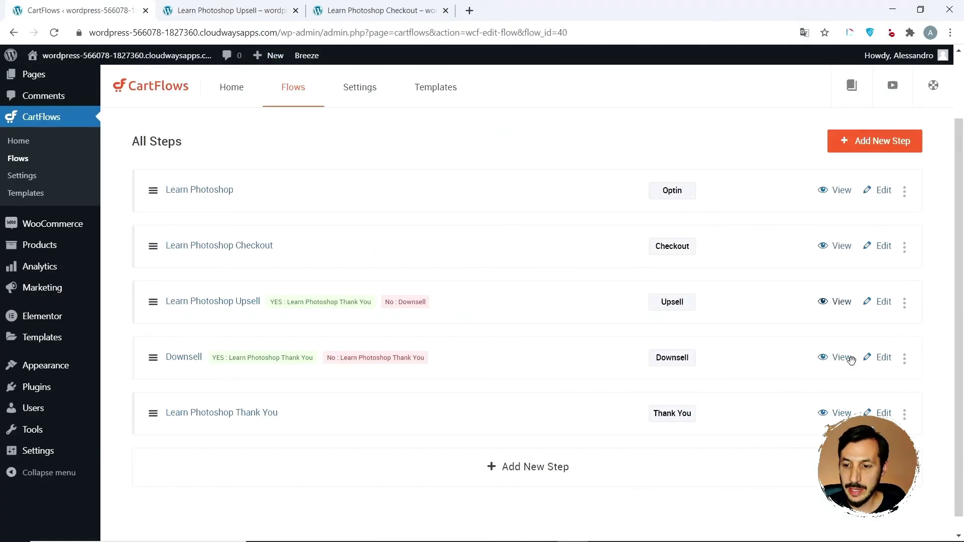
- View the live Downsell page and decline the paperback offer with 'No Thanks, I'll Pass'
left_click(833, 358)
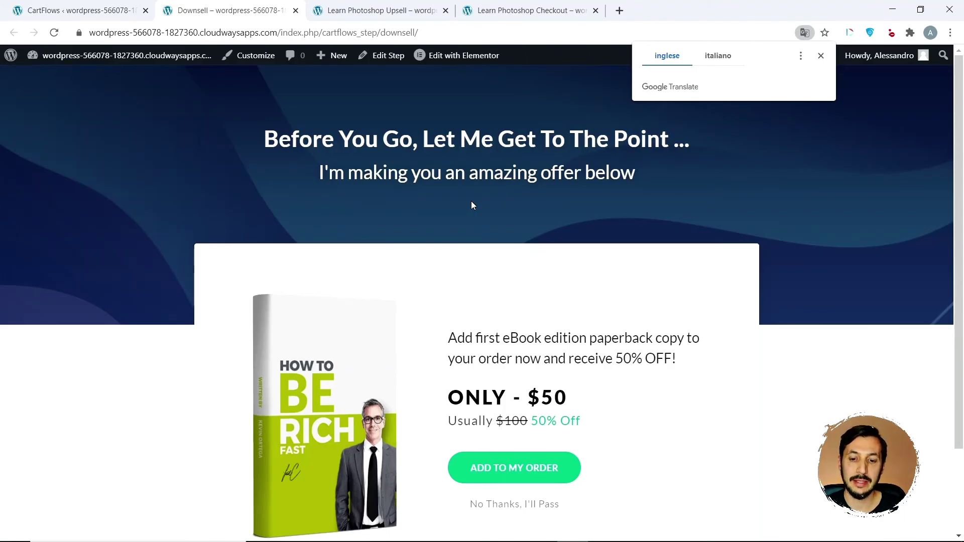
scroll(471, 205, "down", 1)
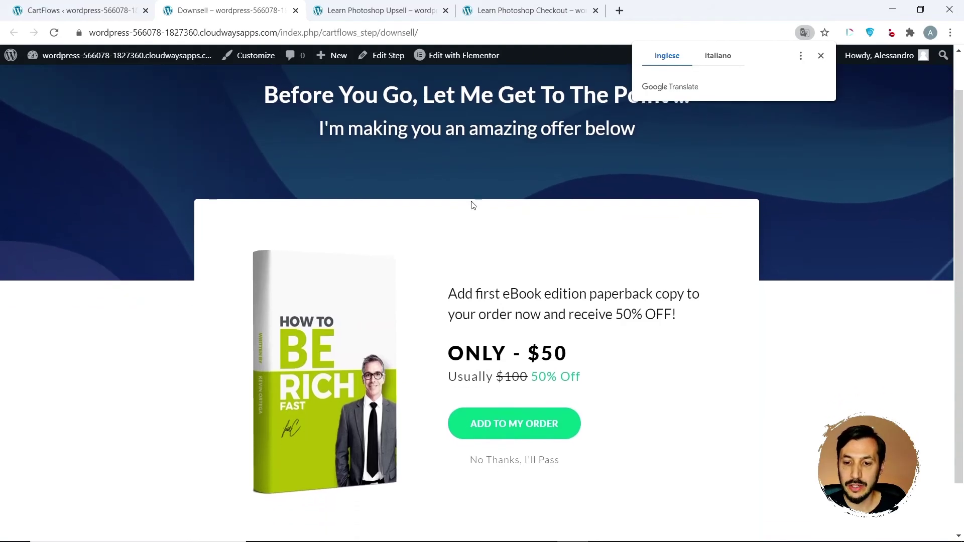
scroll(509, 379, "down", 1)
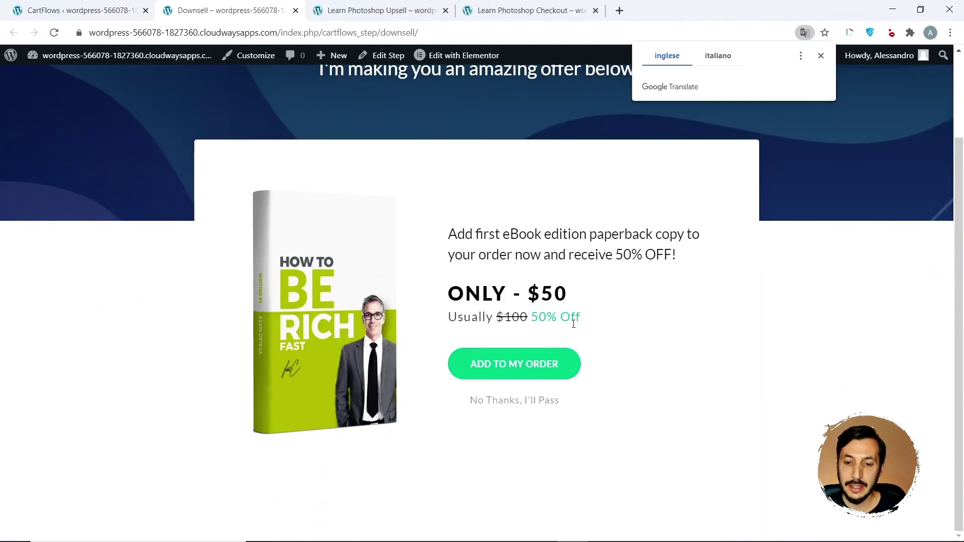
left_click(494, 402)
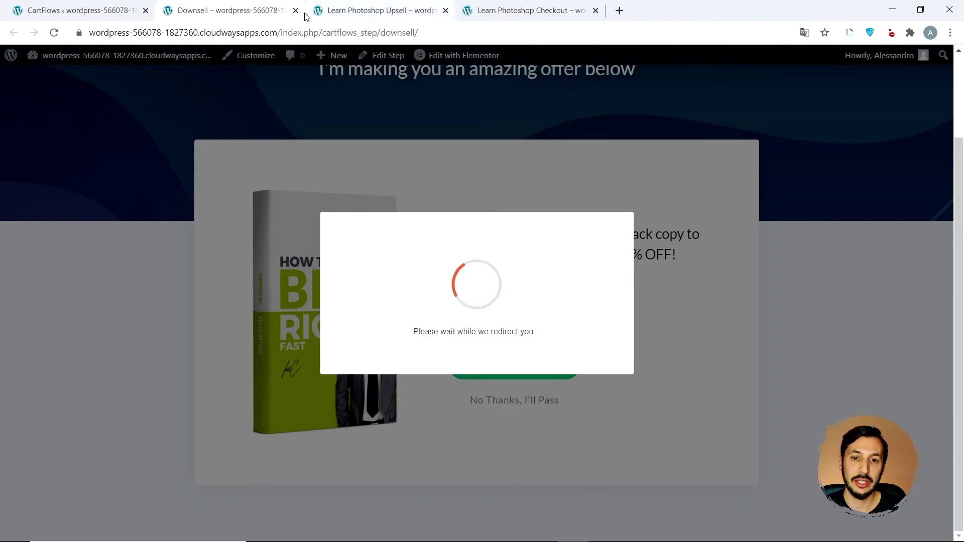
- Preview the Learn Photoshop Thank You page, showing 'Order not found', and return to the steps list
left_click(93, 9)
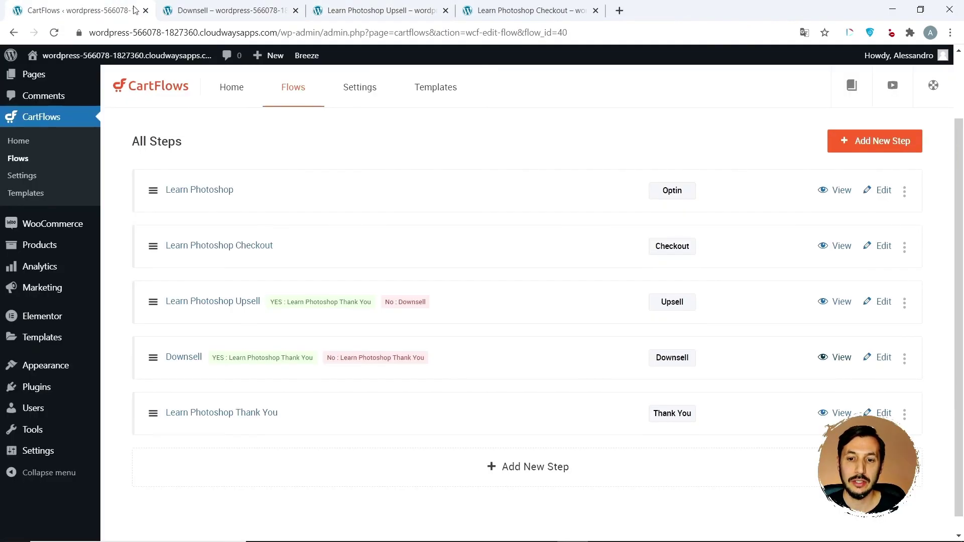
left_click(838, 413)
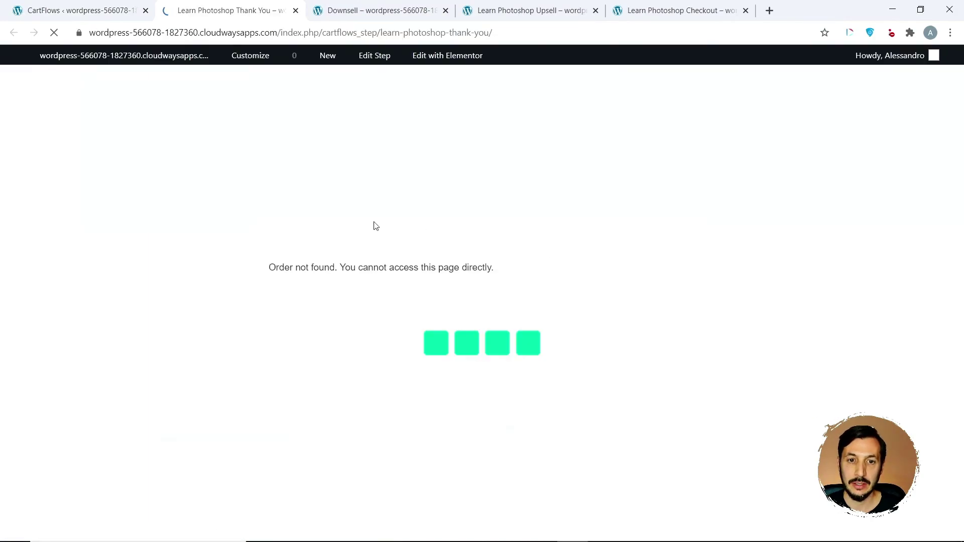
key("ctrl+shift+Tab")
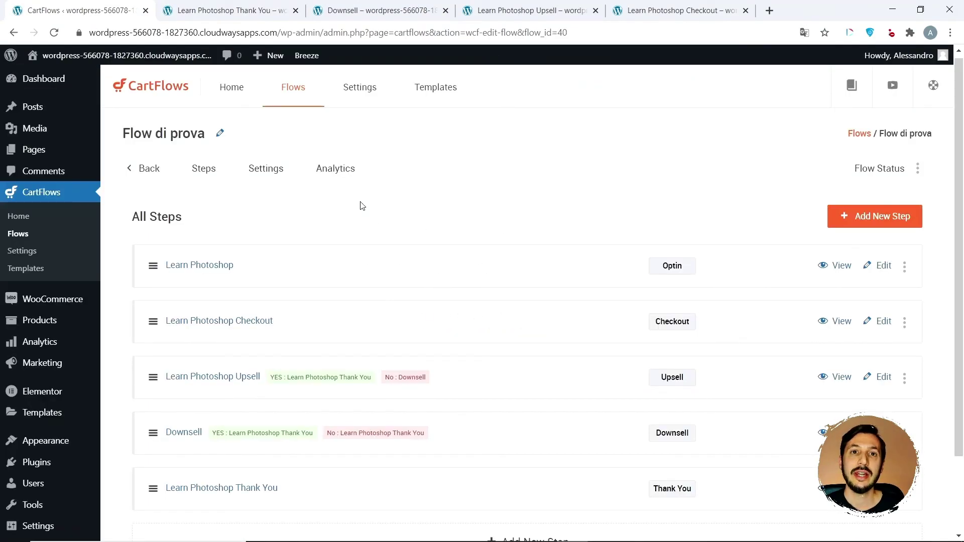